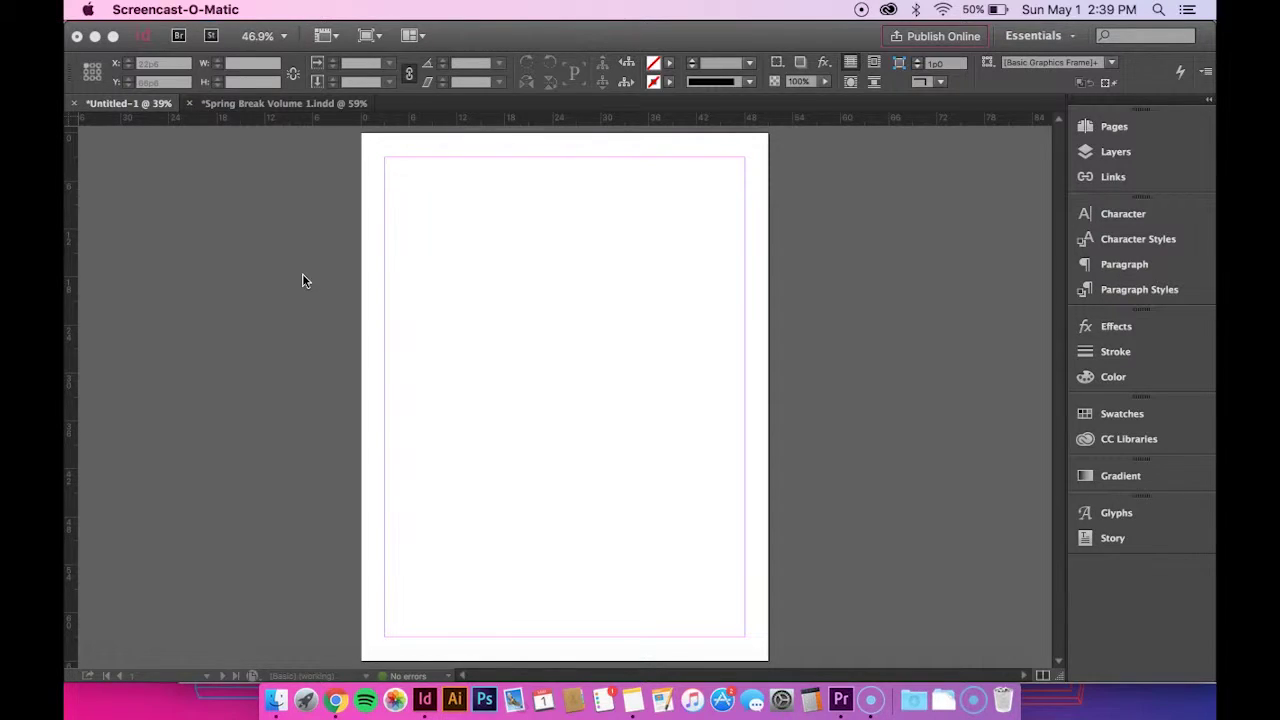
# Step: Bring the InDesign window with the blank Untitled-1 page to the front
pyautogui.click(303, 279)
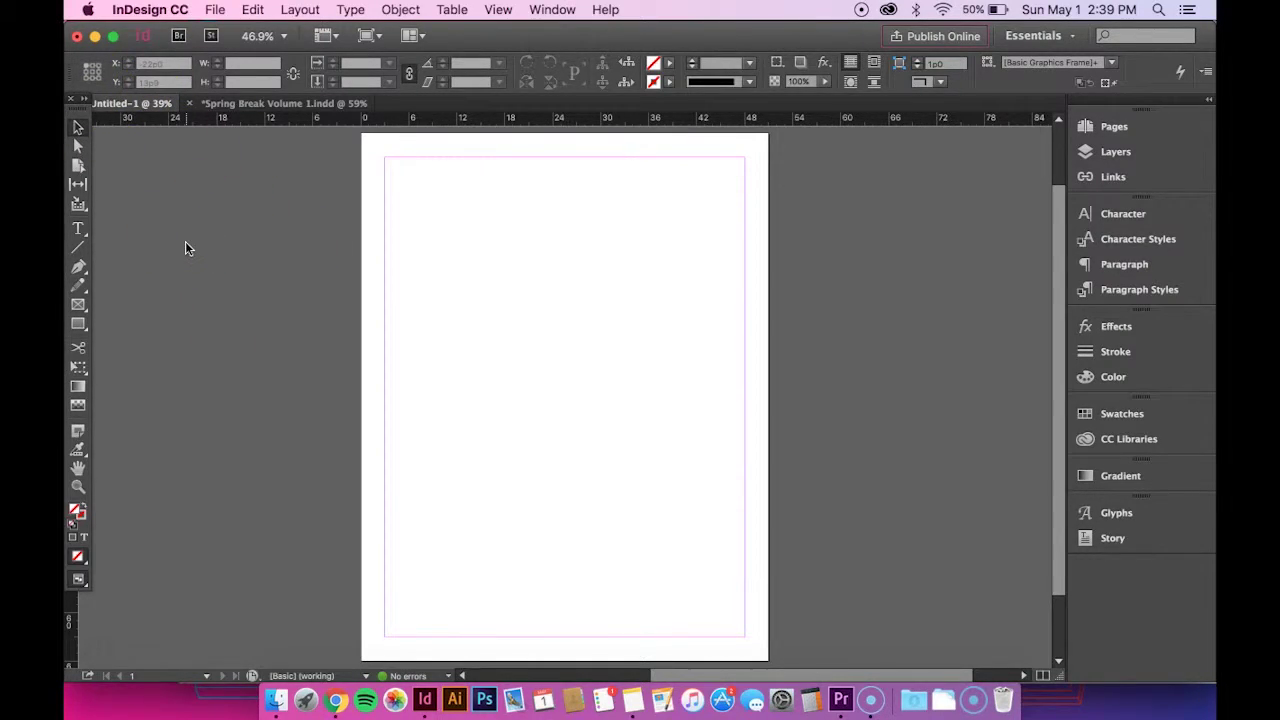
# Step: Draw a square frame on the page and raise its stroke weight to 6 pt
pyautogui.click(78, 323)
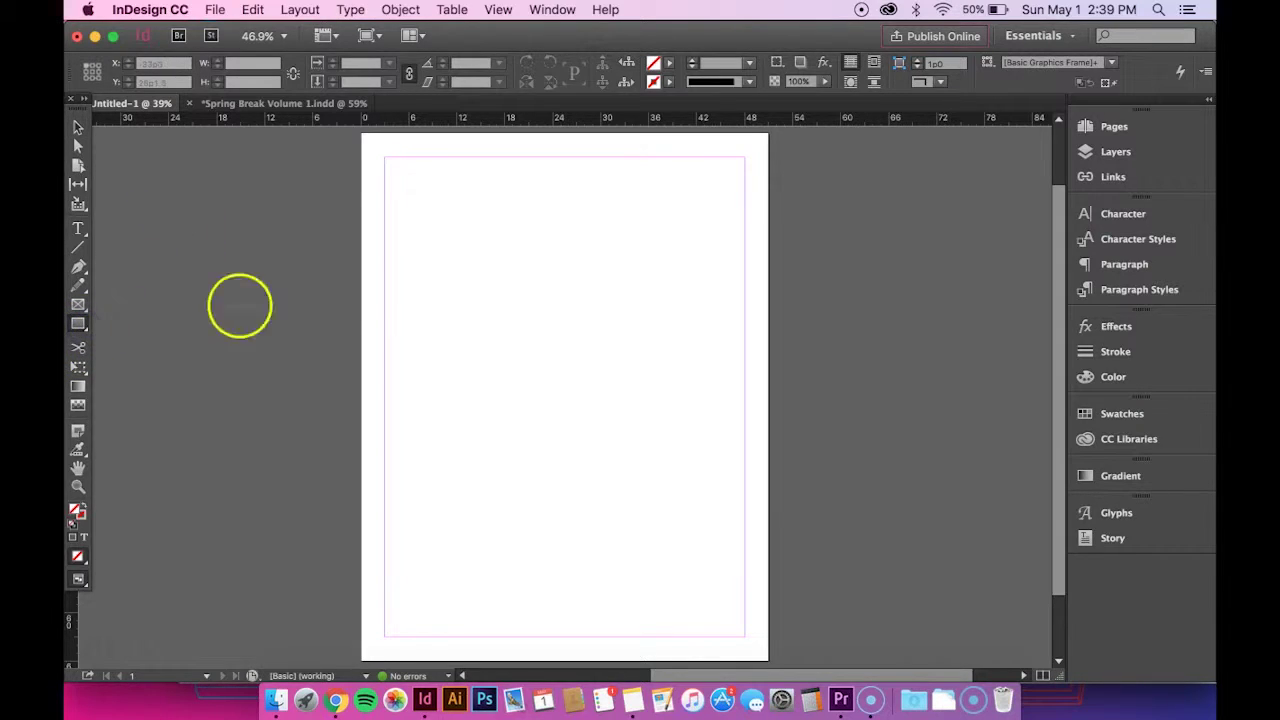
pyautogui.moveTo(418, 217)
pyautogui.mouseDown()
pyautogui.moveTo(557, 431)
pyautogui.moveTo(711, 540)
pyautogui.mouseUp()
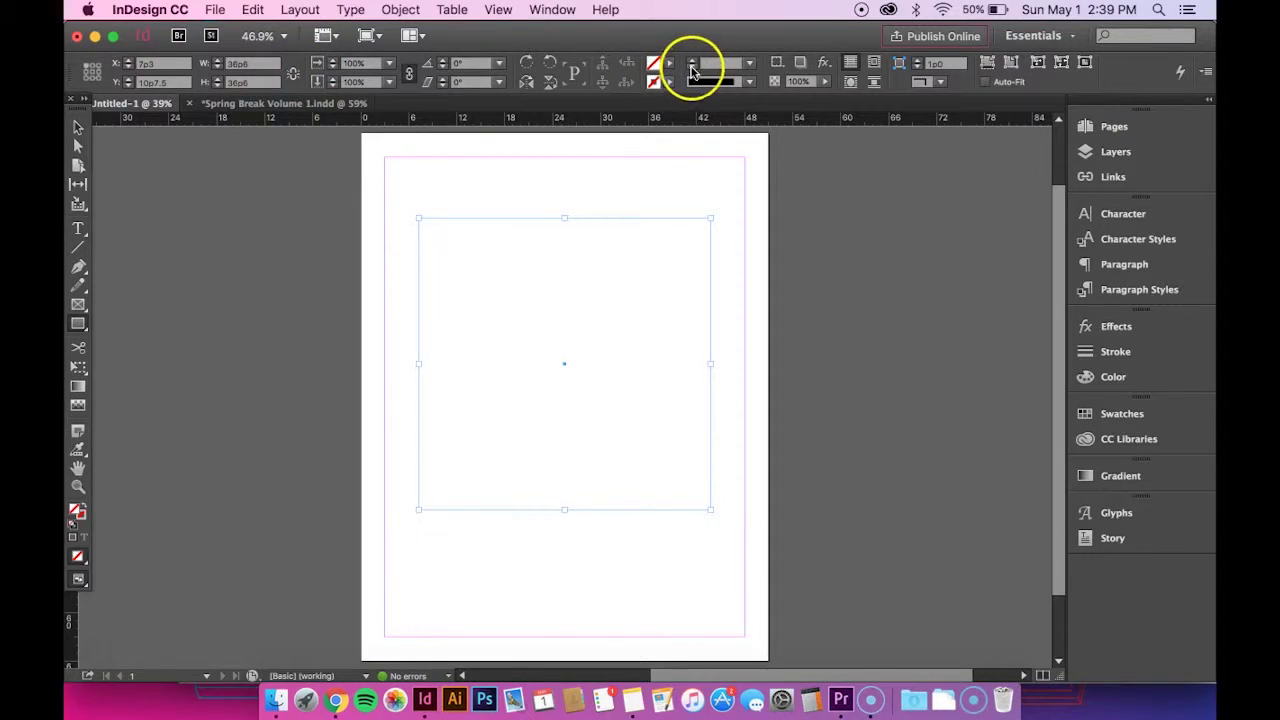
pyautogui.click(693, 63)
pyautogui.click(693, 63)
pyautogui.click(693, 63)
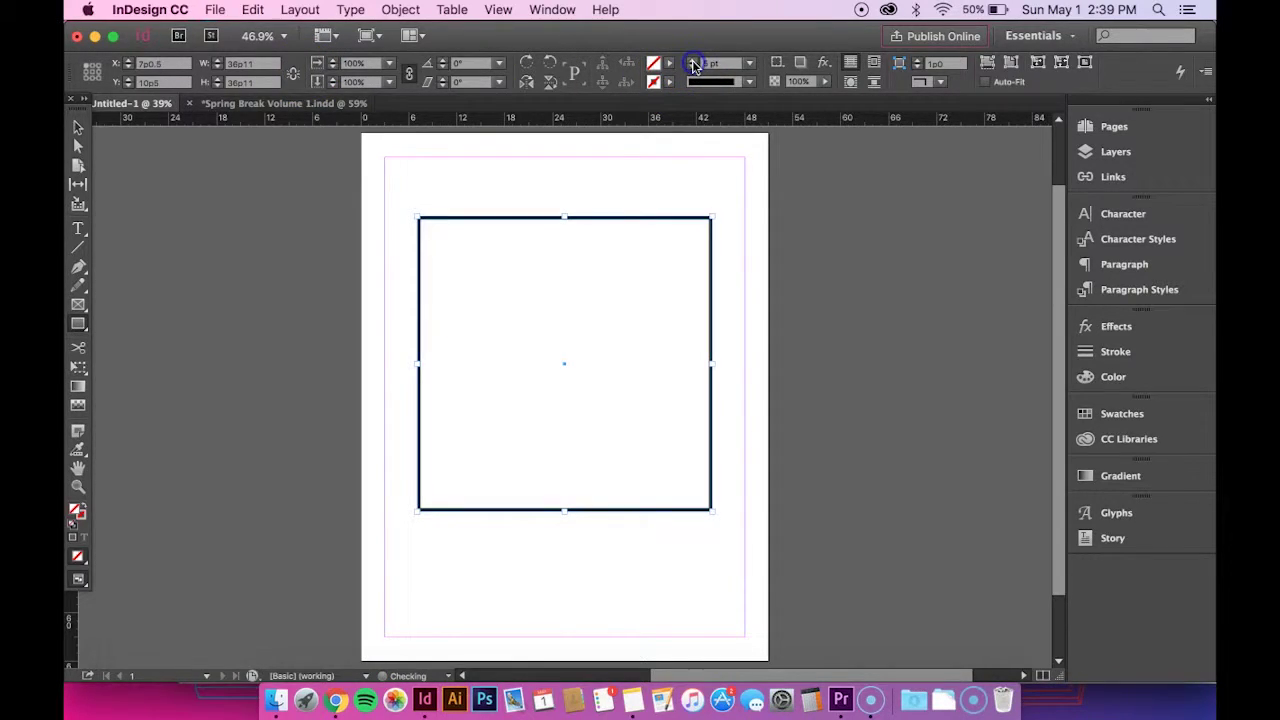
pyautogui.click(693, 63)
# Step: Fill the square with cyan and move it further down the page
pyautogui.click(669, 63)
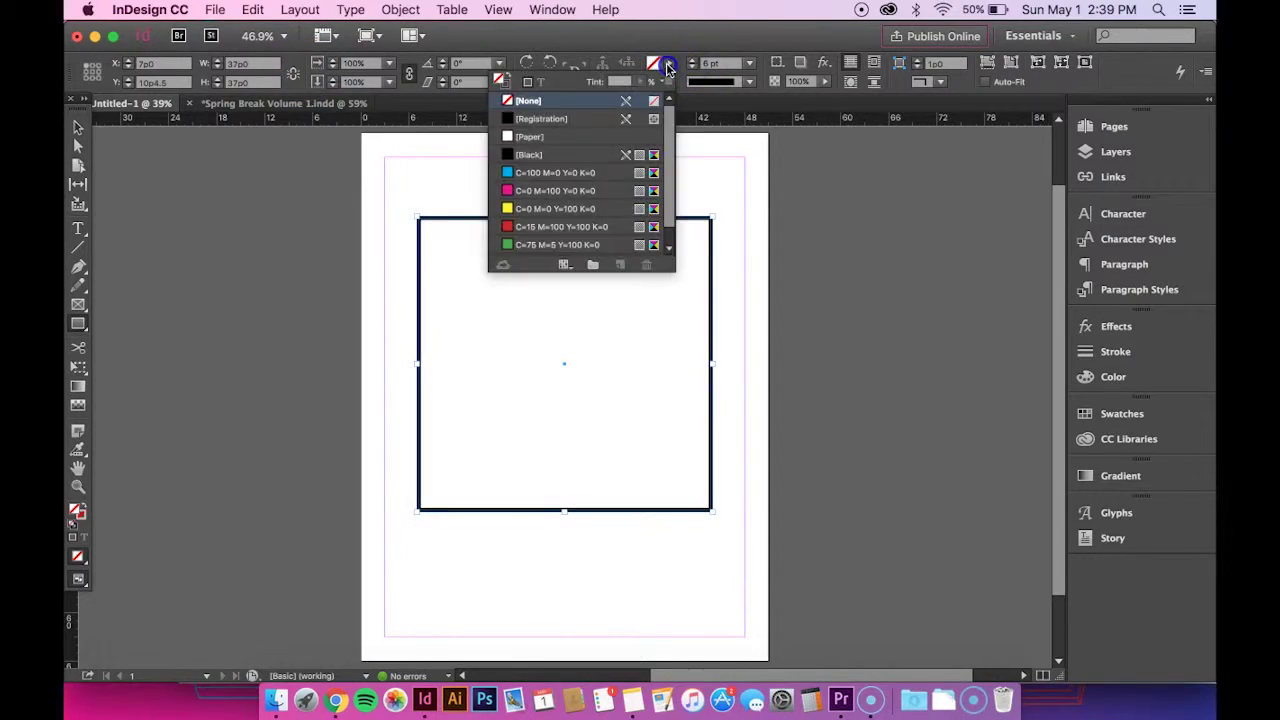
pyautogui.click(555, 173)
pyautogui.click(211, 257)
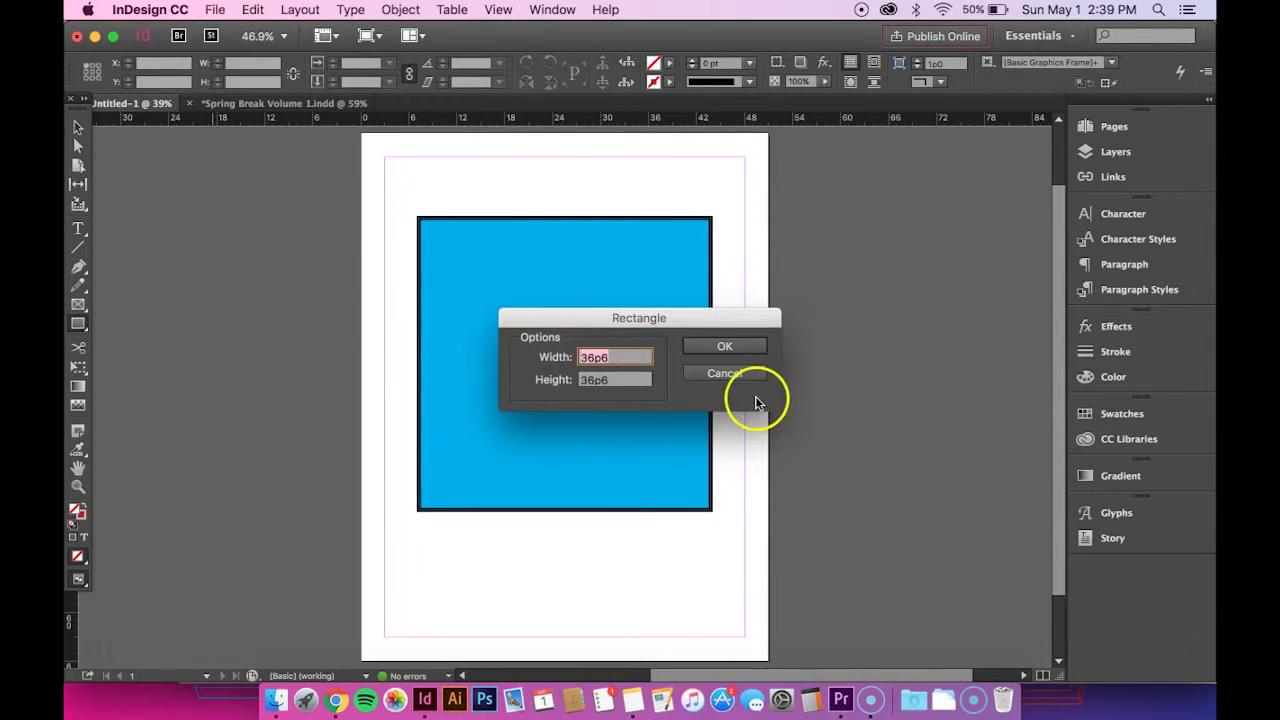
pyautogui.click(727, 373)
pyautogui.click(78, 128)
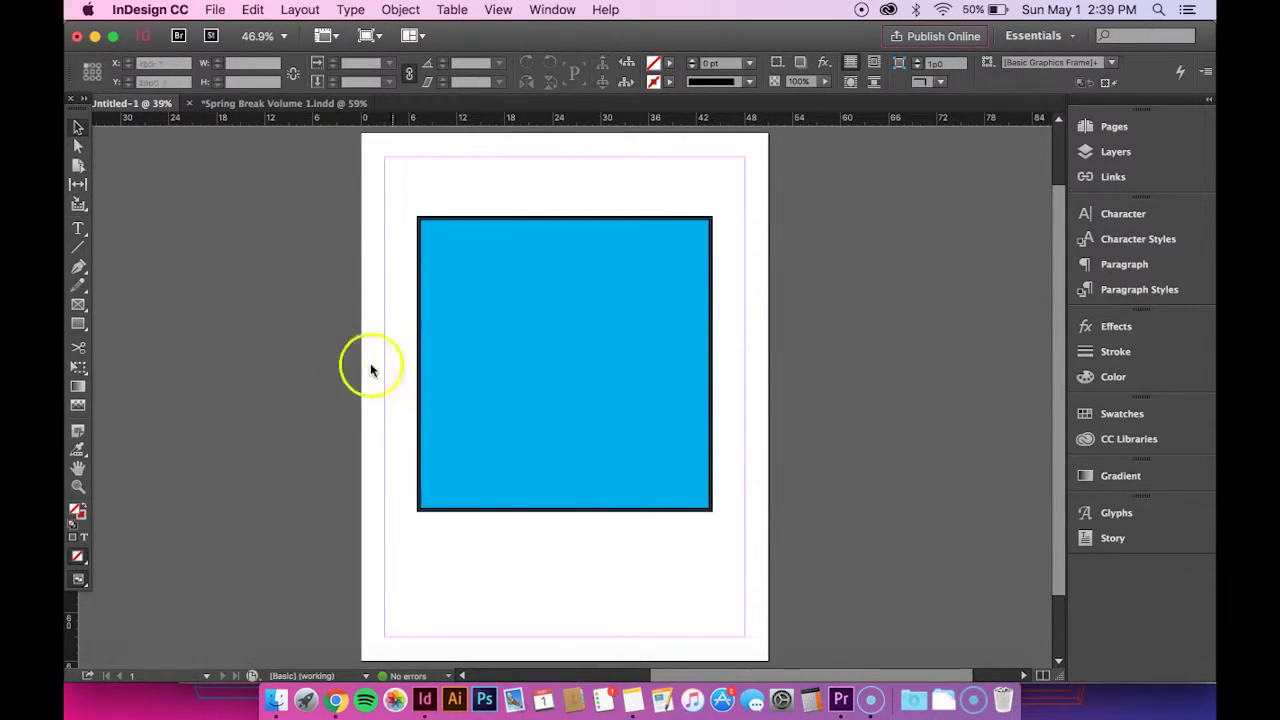
pyautogui.moveTo(511, 289); pyautogui.dragTo(540, 321)
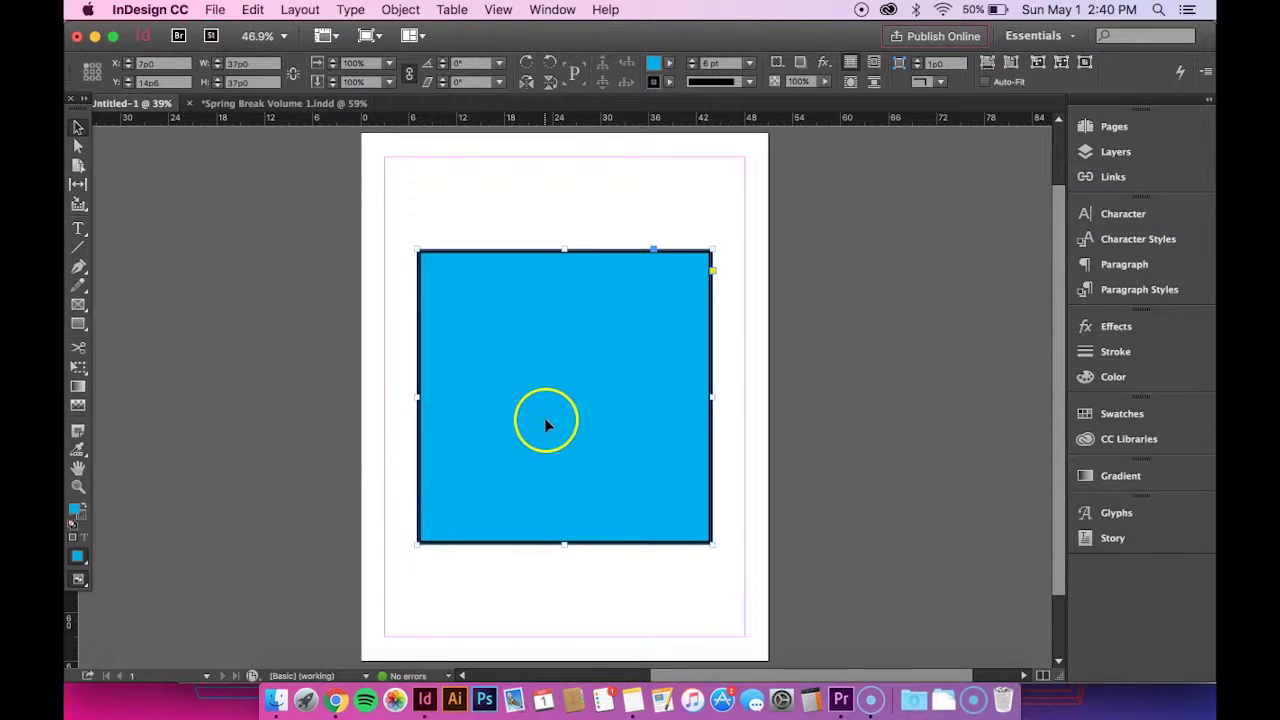
# Step: Reselect the cyan square, make its fill active with X, and pick the Gradient Swatch Tool
pyautogui.click(114, 397)
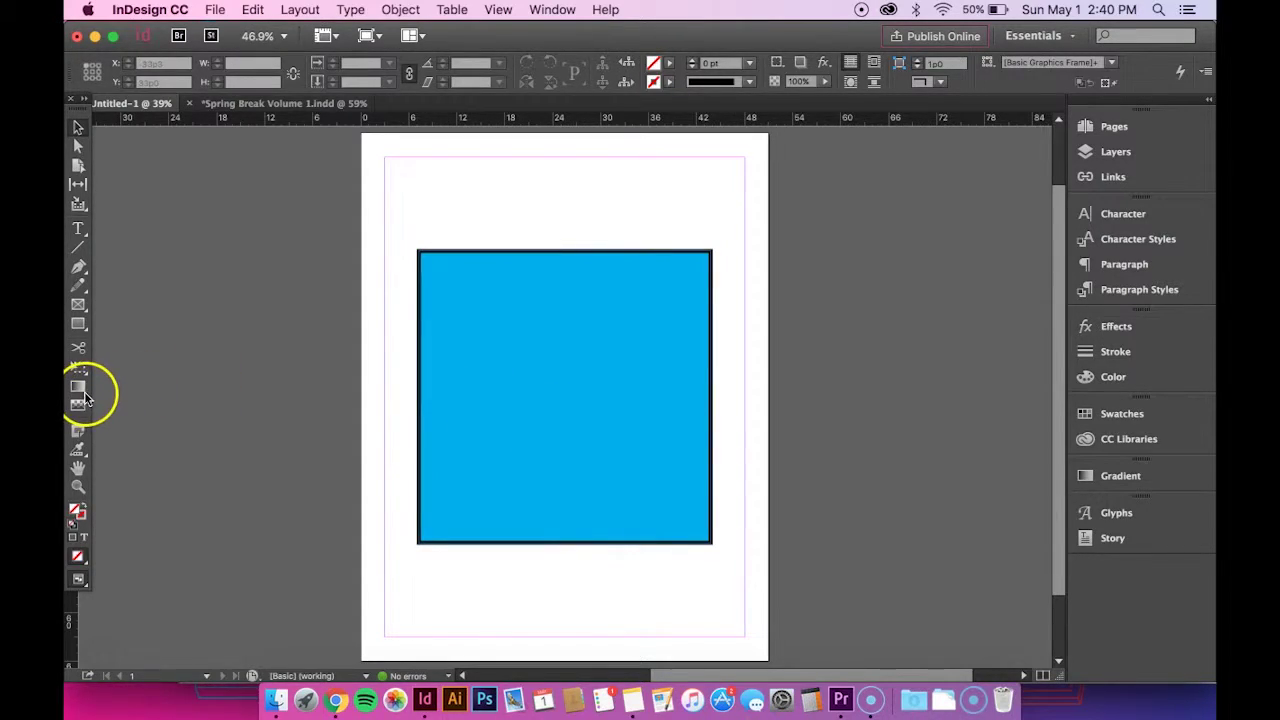
pyautogui.click(511, 368)
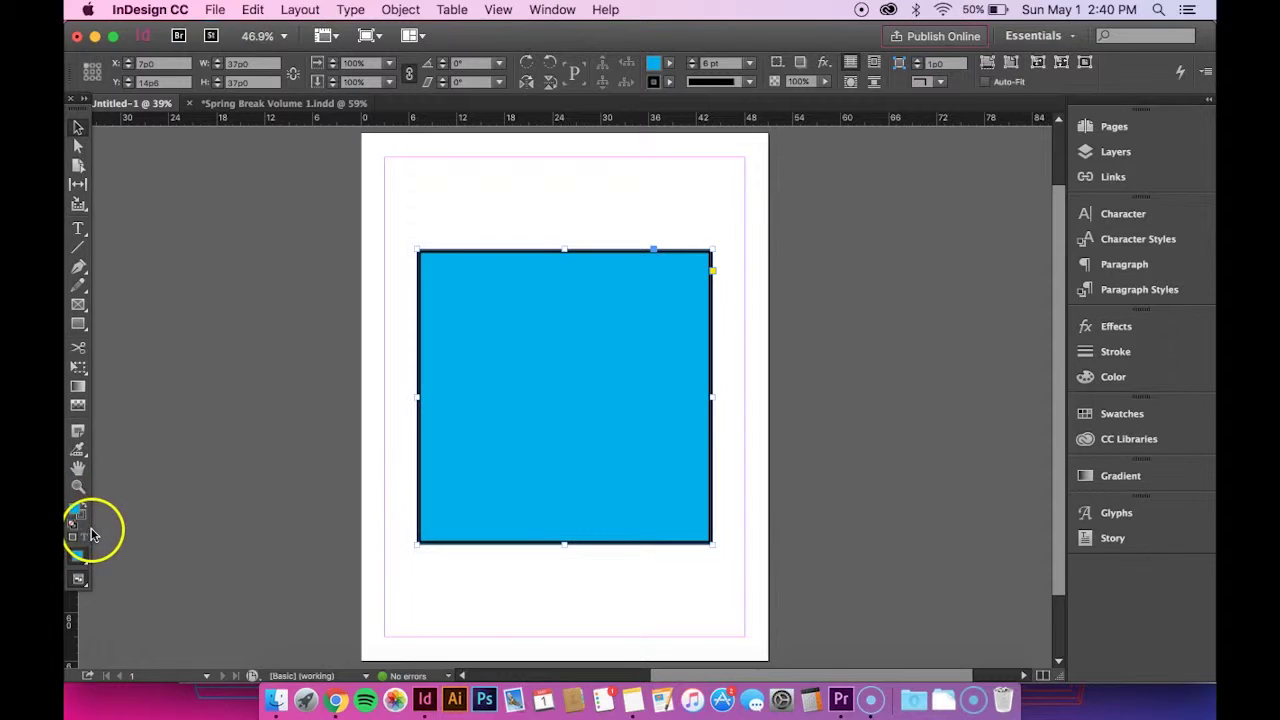
pyautogui.press('x')
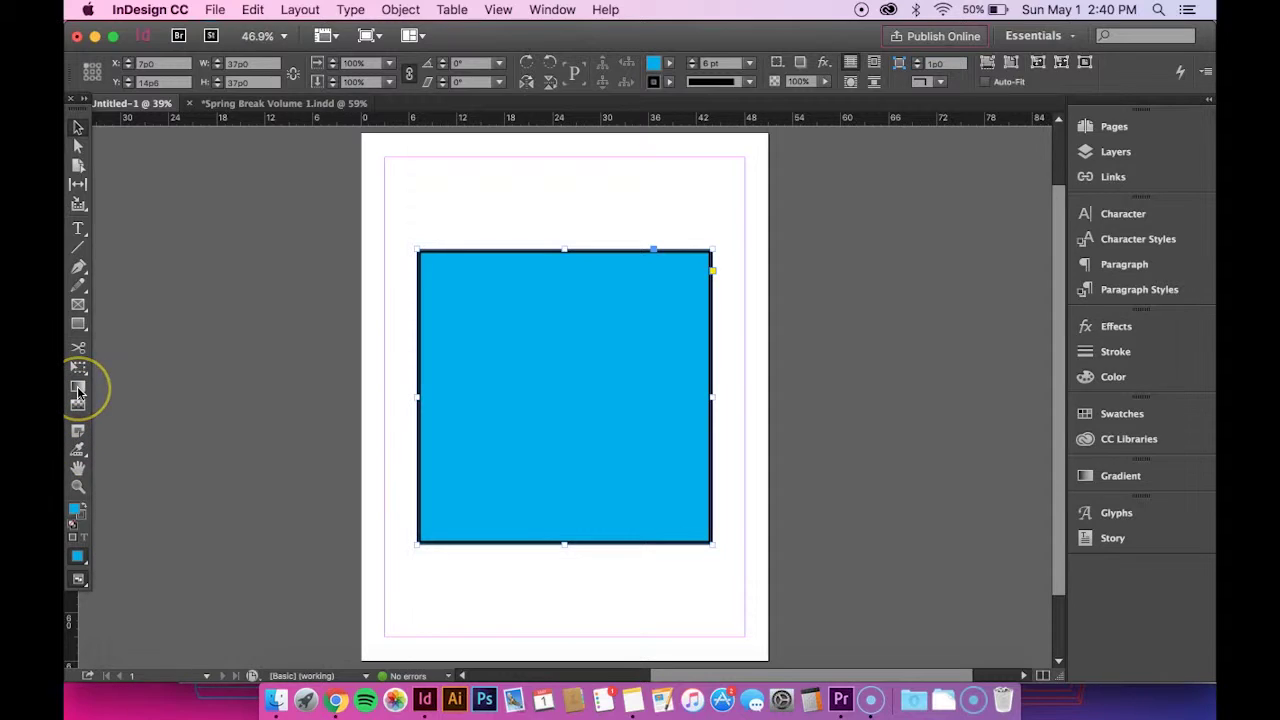
pyautogui.click(78, 487)
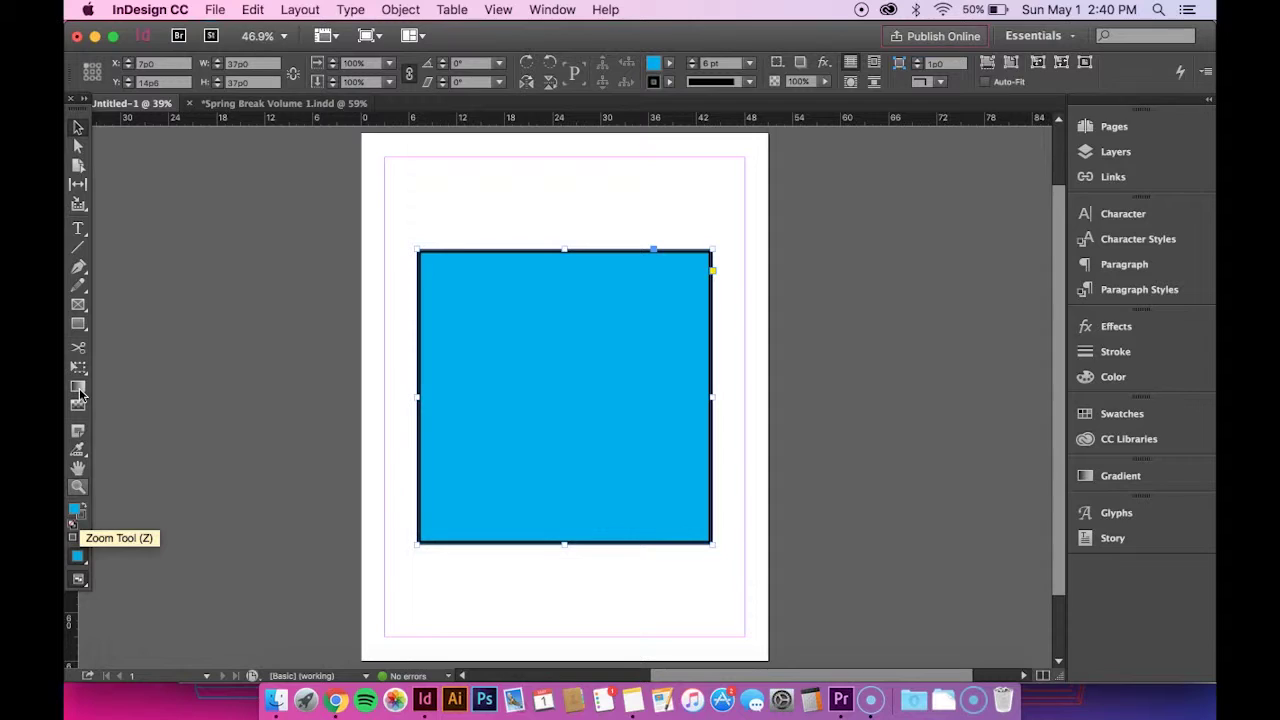
pyautogui.click(79, 390)
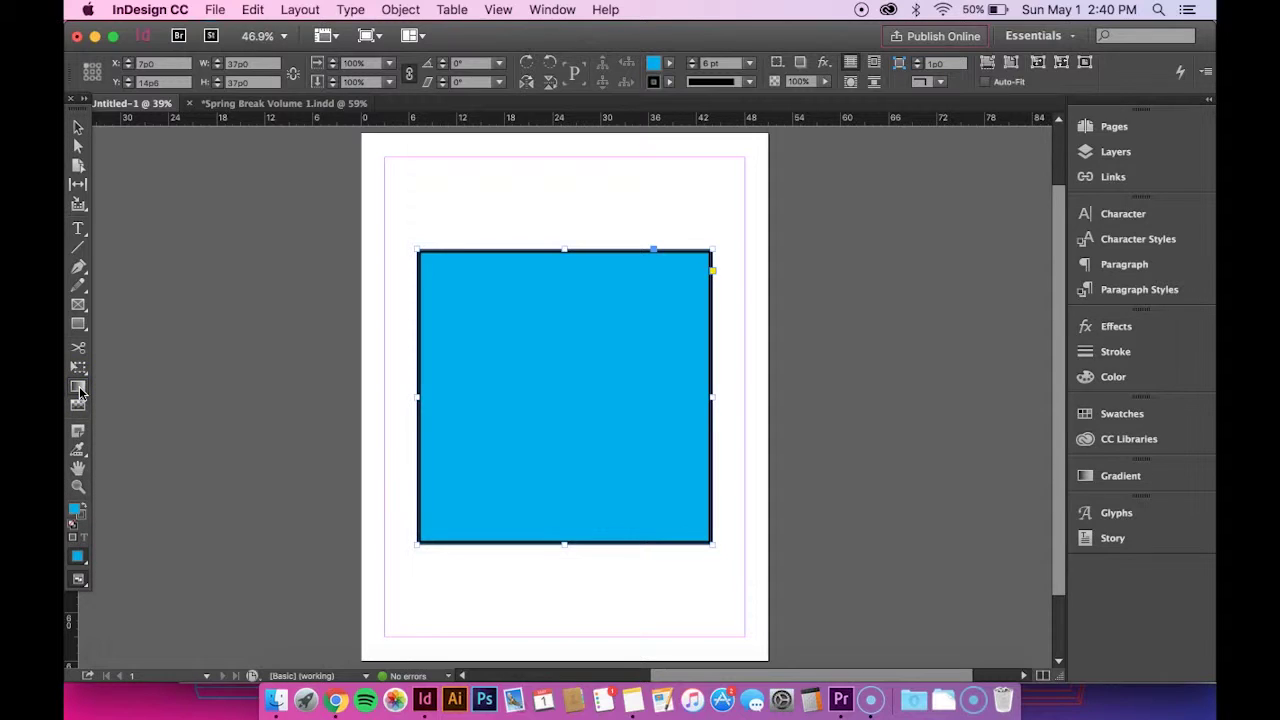
# Step: Apply the Gradient panel's white-to-black linear gradient to the square's fill
pyautogui.doubleClick(79, 392)
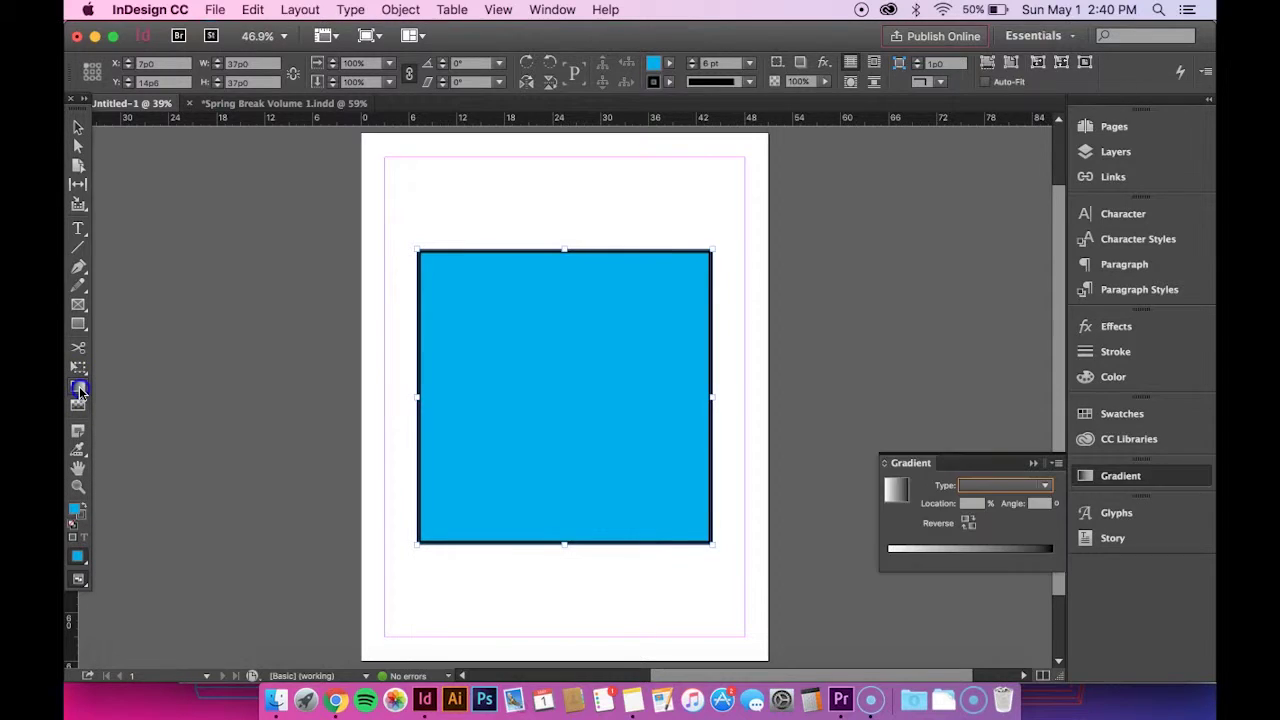
pyautogui.click(895, 492)
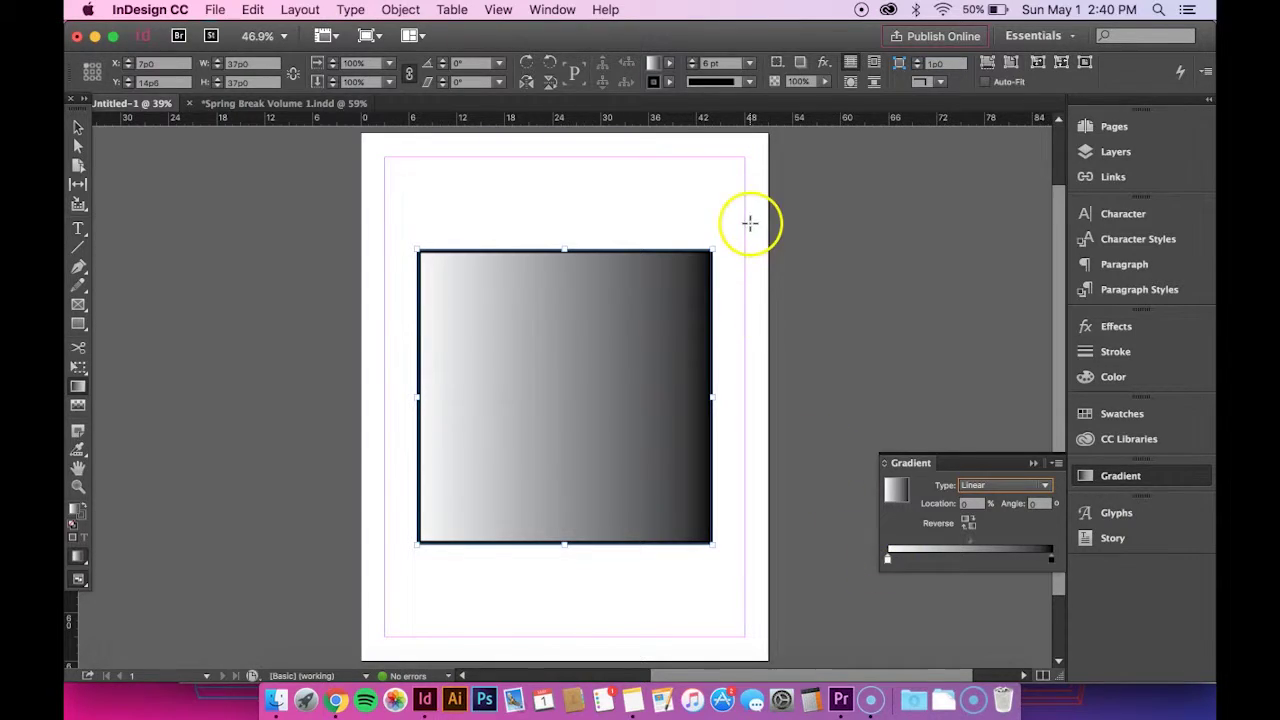
# Step: Set the gradient's start stop to deep blue with C100 M100
pyautogui.doubleClick(652, 68)
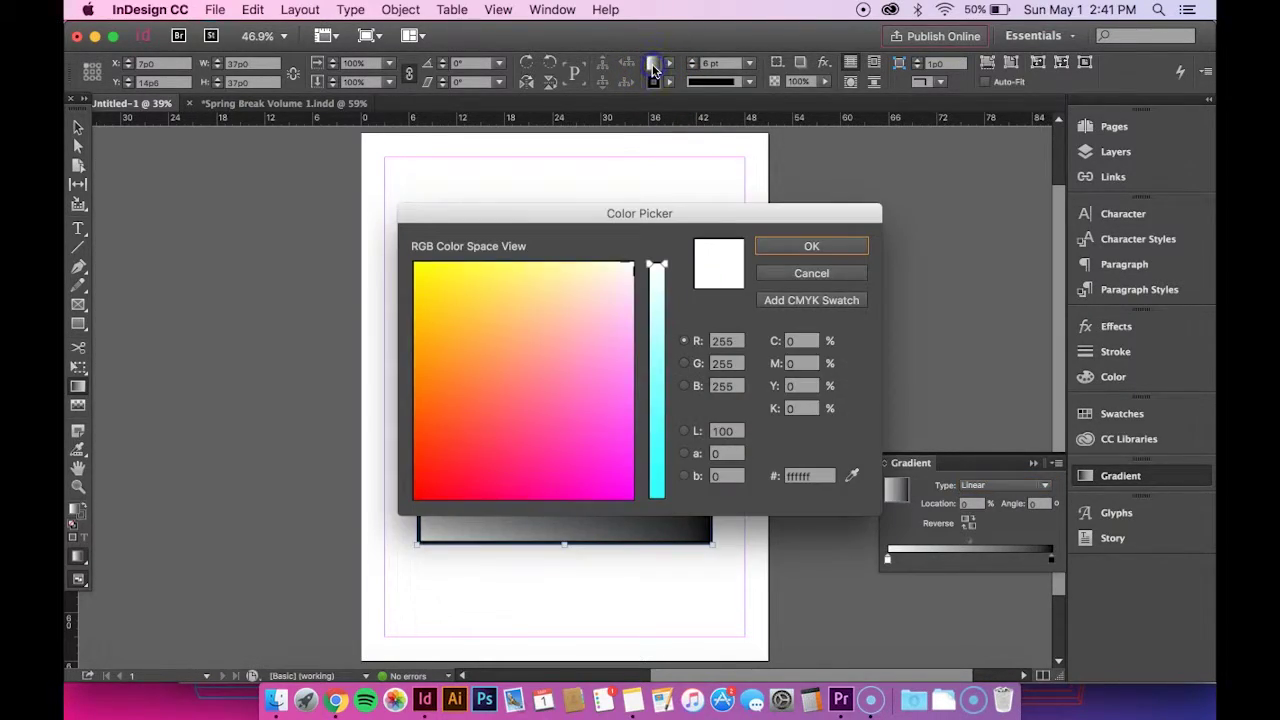
pyautogui.moveTo(597, 214); pyautogui.dragTo(384, 74)
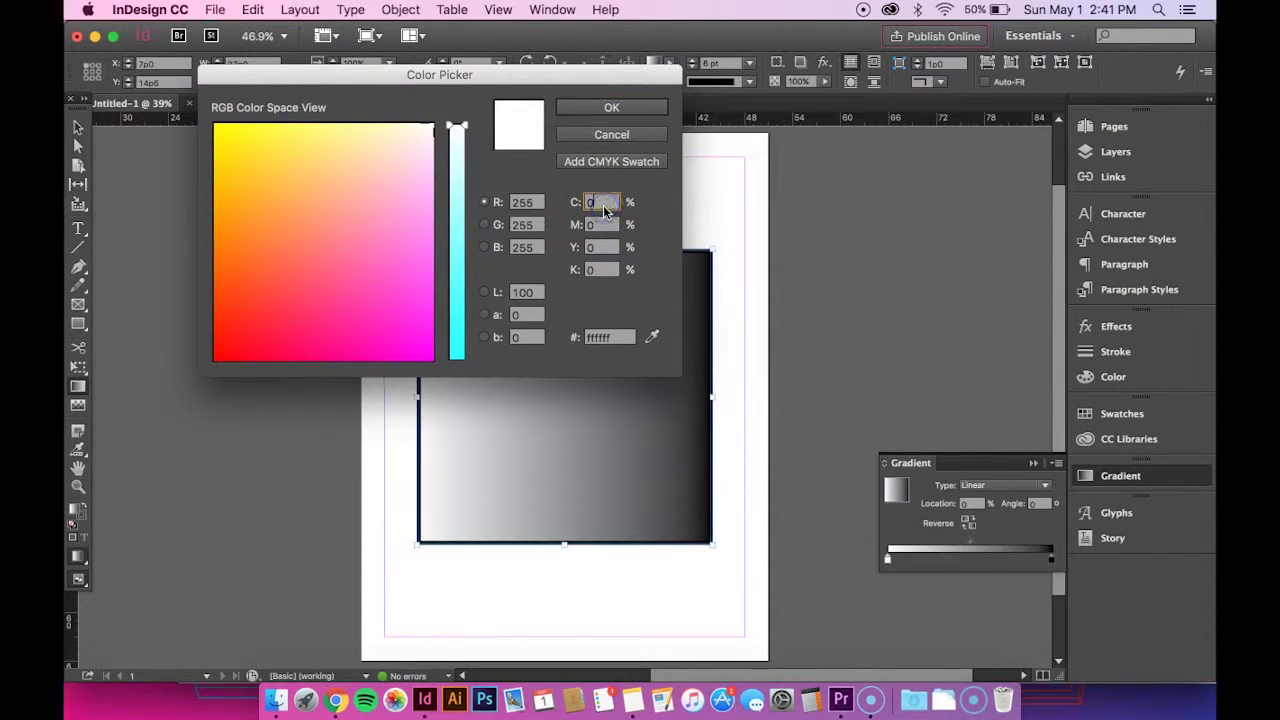
pyautogui.write('100')
pyautogui.press('Tab')
pyautogui.write('100')
pyautogui.press('Tab')
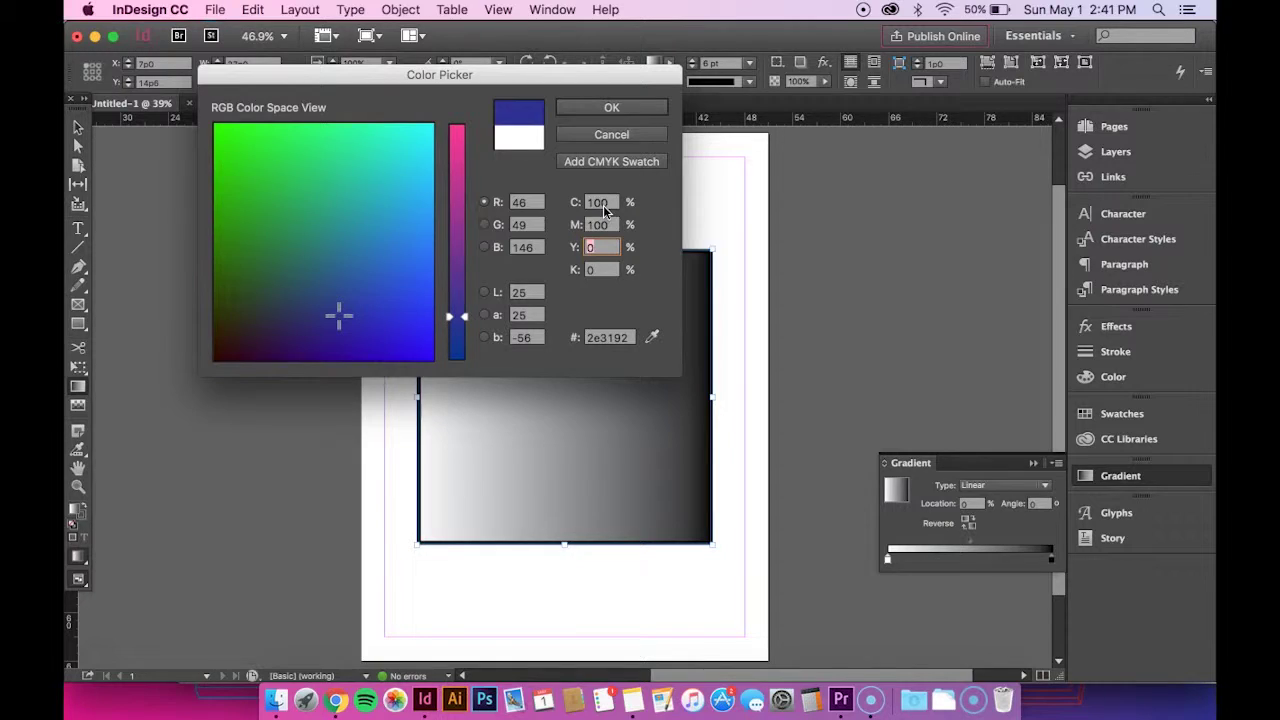
pyautogui.press('Return')
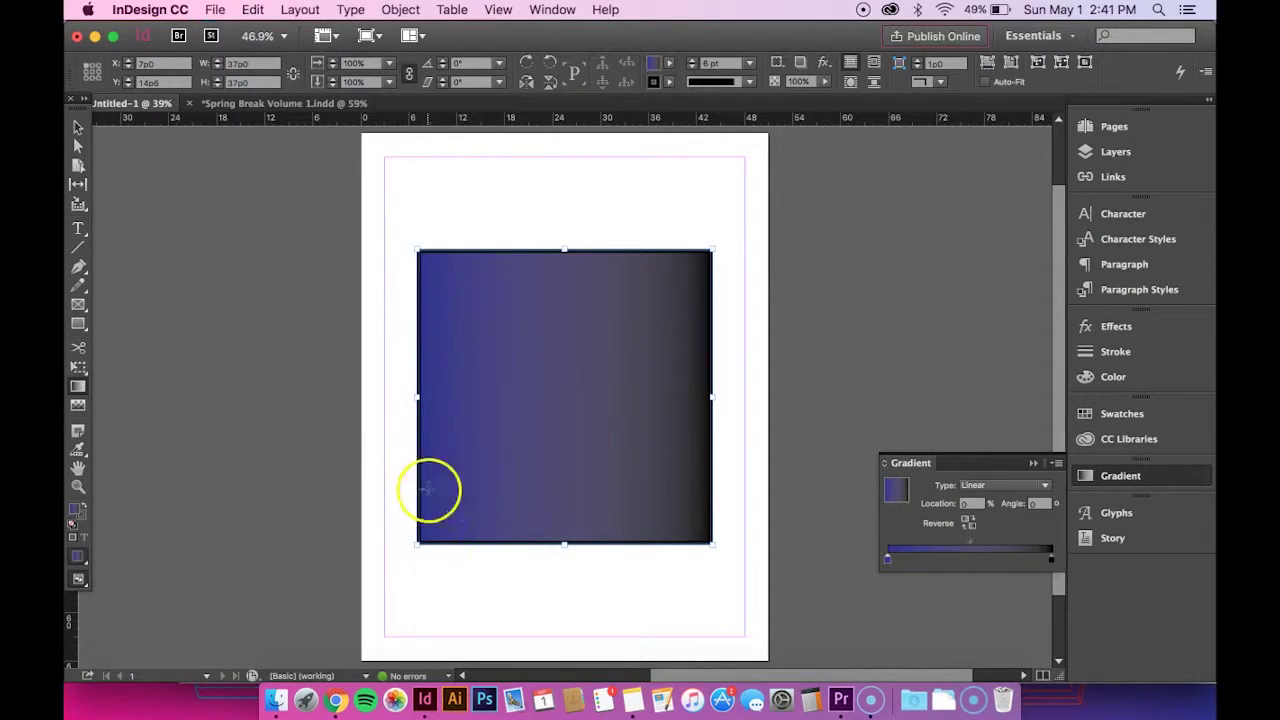
# Step: Set the gradient's end stop to red with M100
pyautogui.click(1052, 565)
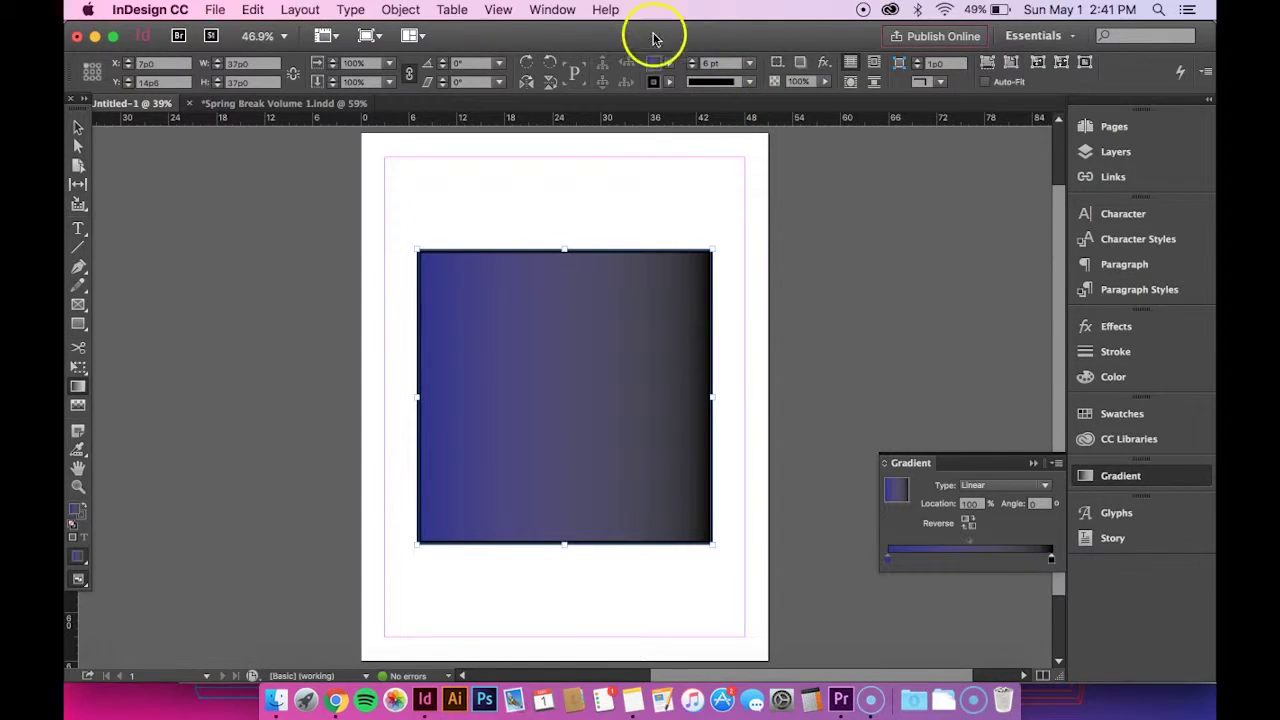
pyautogui.doubleClick(654, 66)
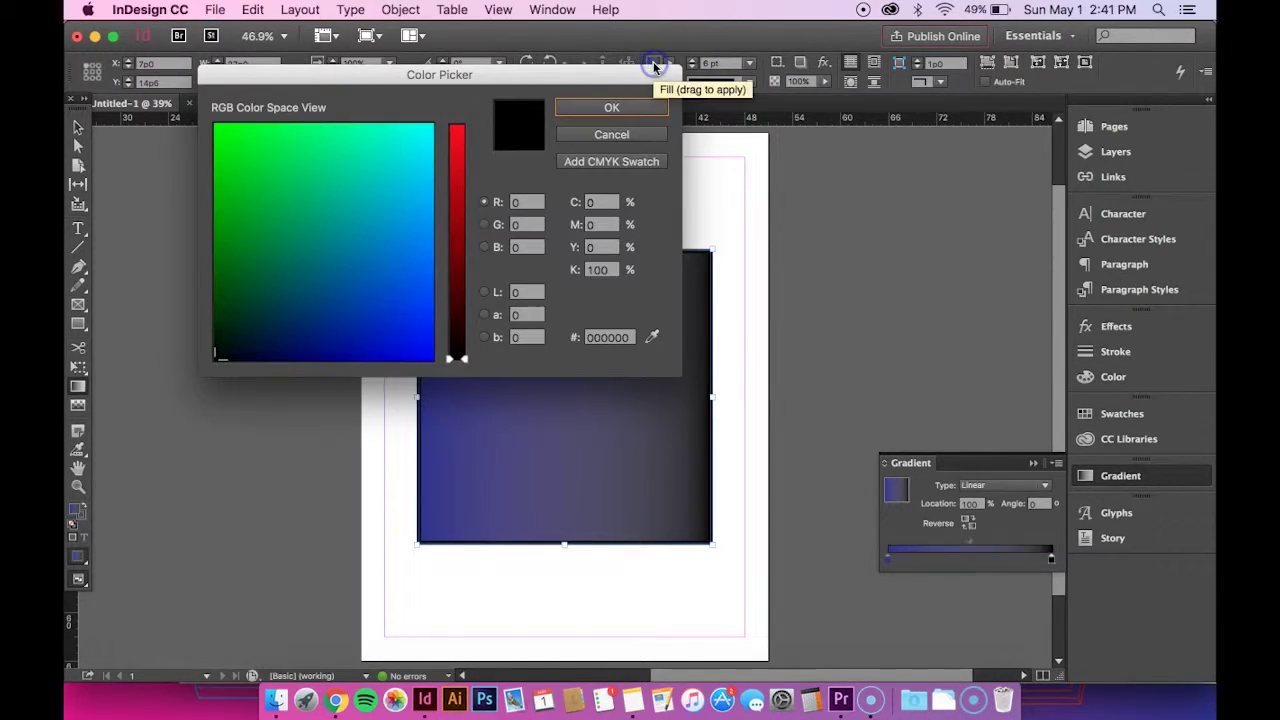
pyautogui.click(577, 226)
pyautogui.write('100')
pyautogui.press('Tab')
pyautogui.write('0')
pyautogui.press('Return')
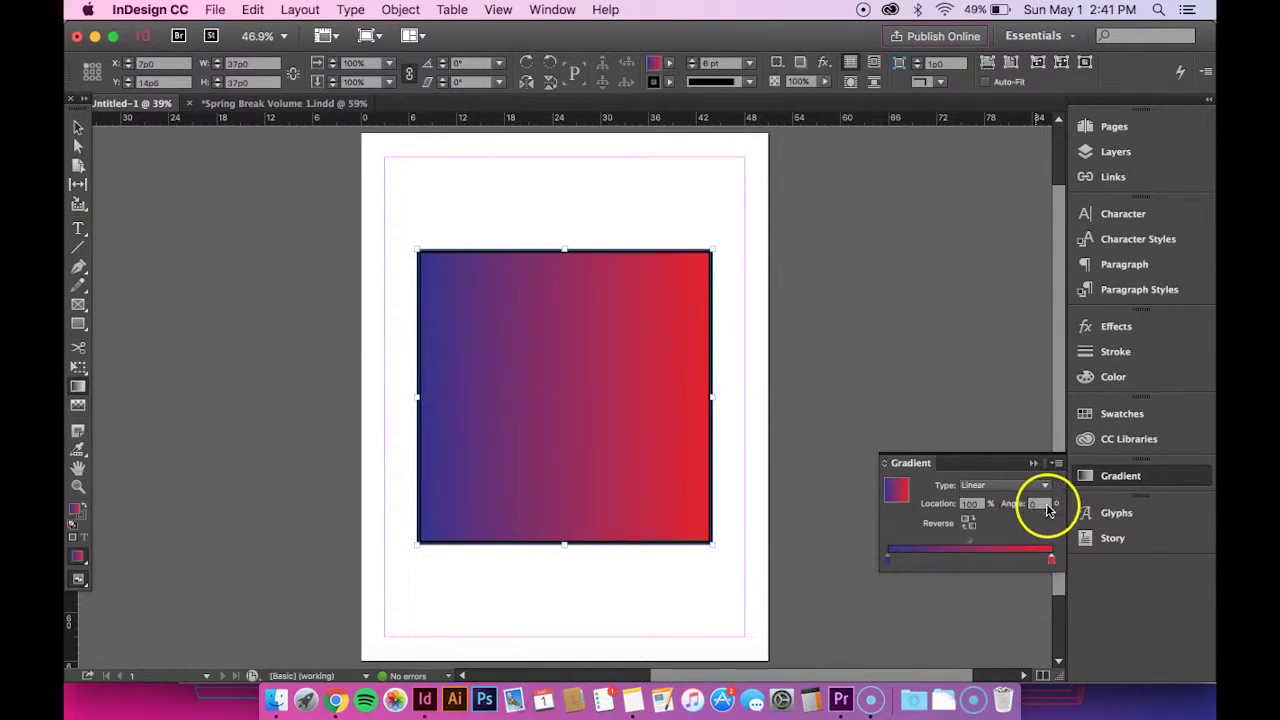
# Step: Try a 45° gradient angle, then settle on 90° so the fill runs vertically
pyautogui.click(1043, 504)
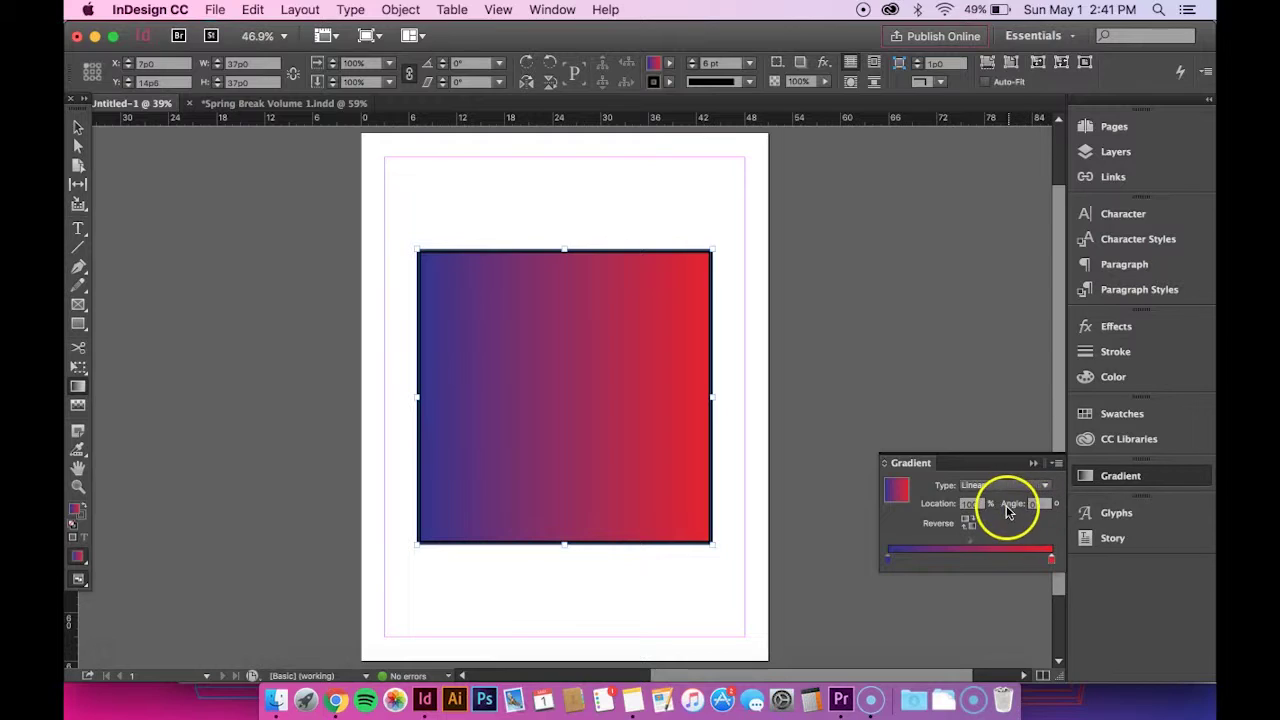
pyautogui.doubleClick(1040, 505)
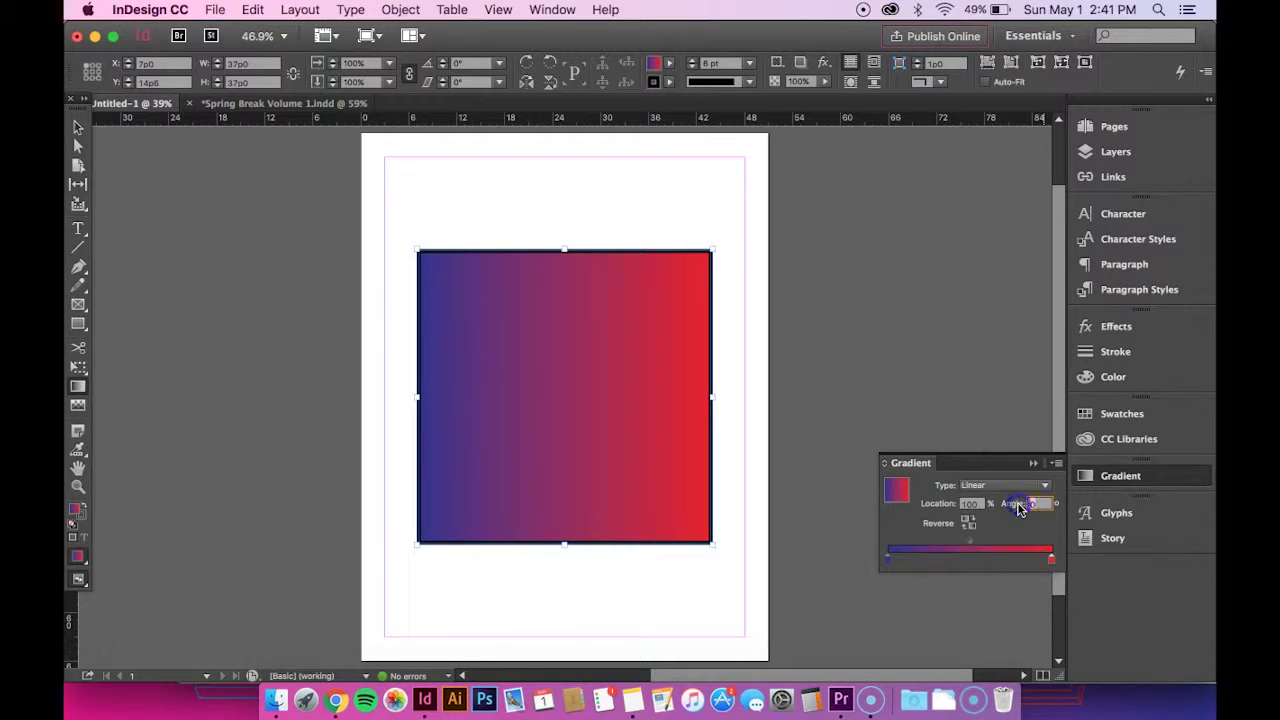
pyautogui.press('Tab')
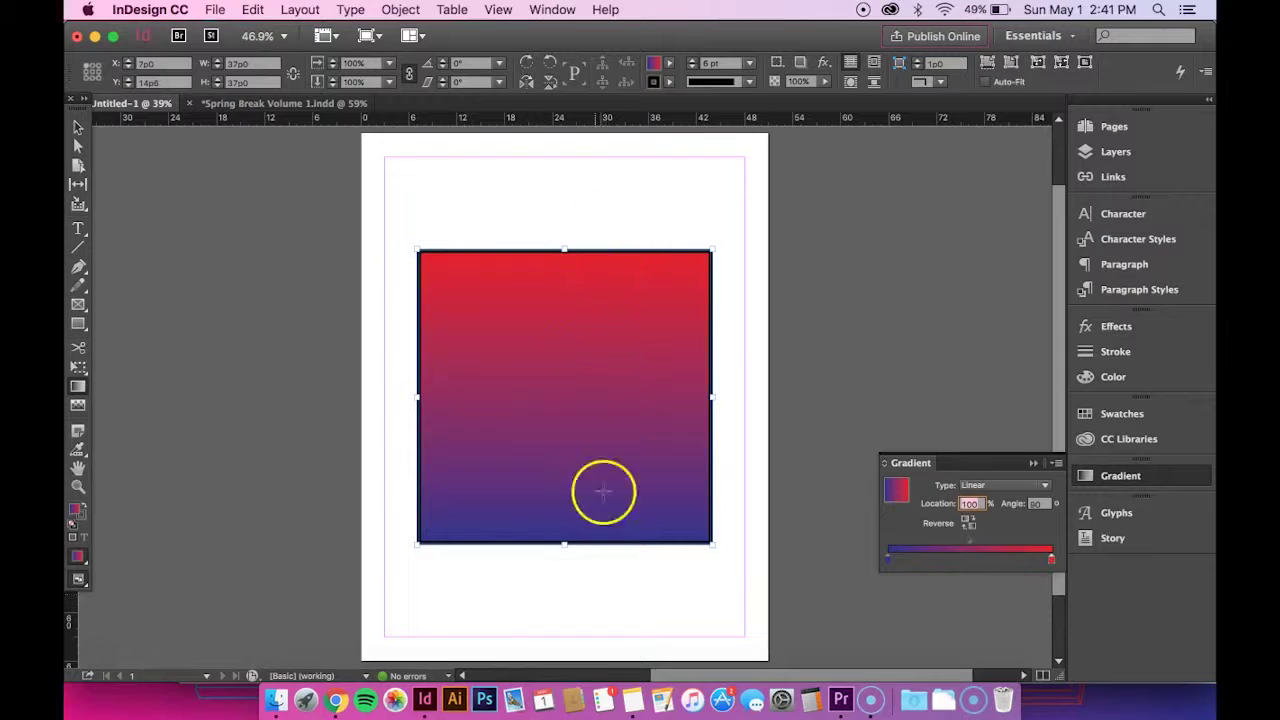
pyautogui.click(1041, 505)
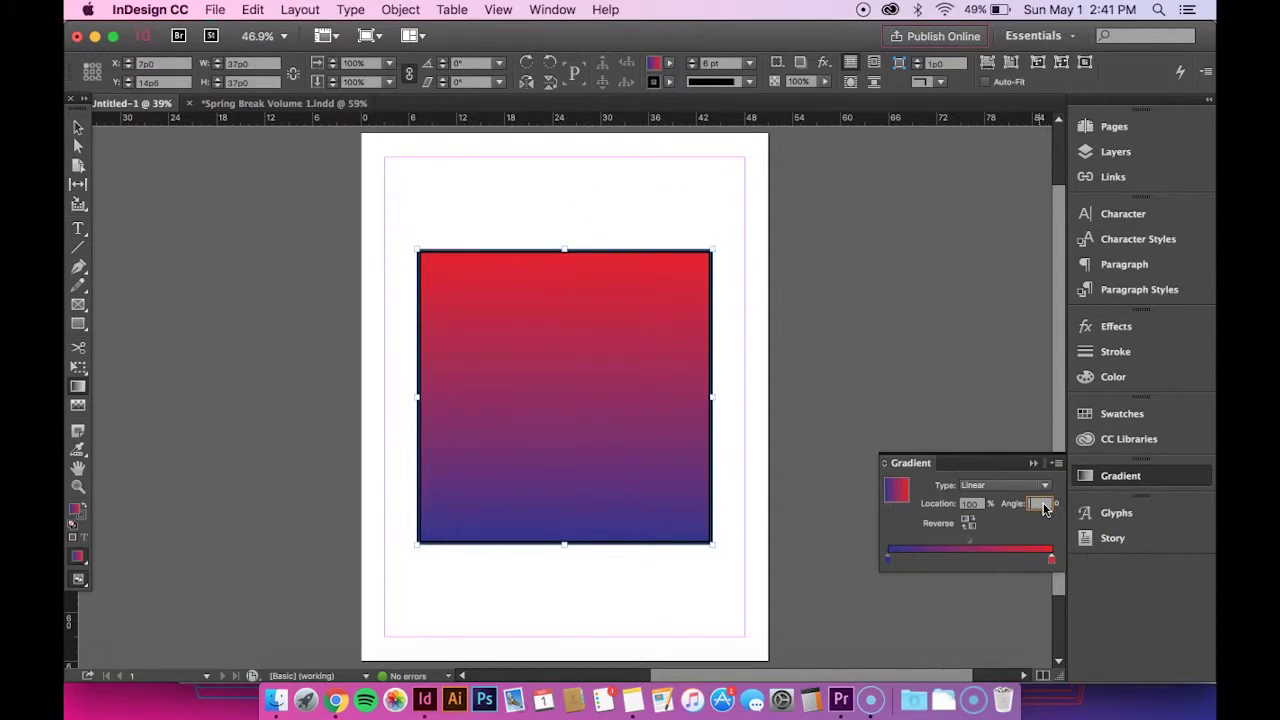
pyautogui.write('45')
pyautogui.press('Tab')
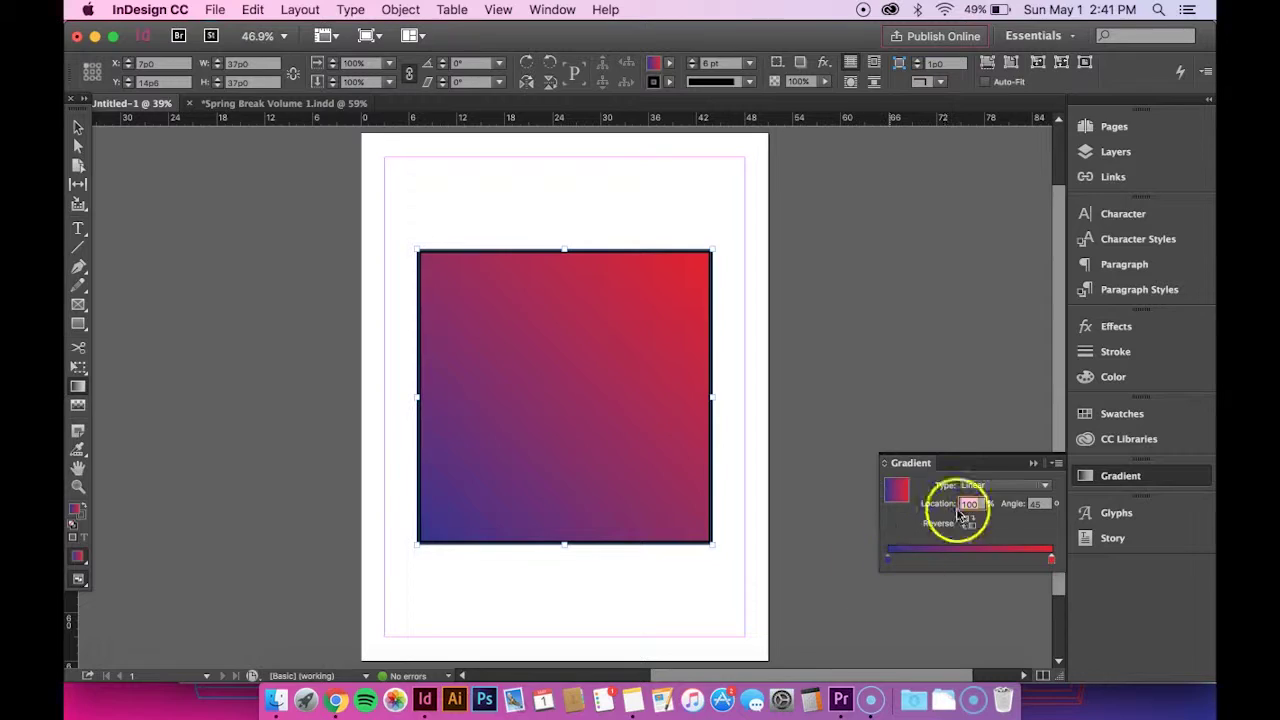
pyautogui.click(1043, 503)
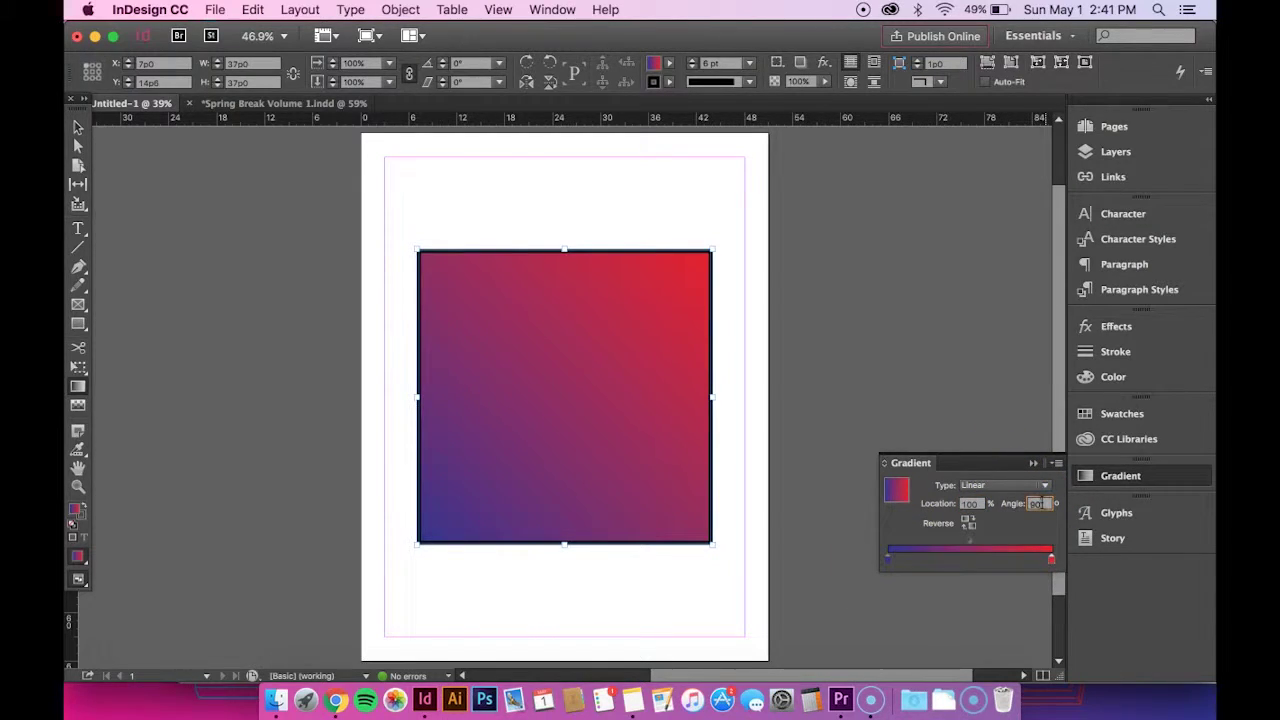
pyautogui.write('90')
pyautogui.press('Tab')
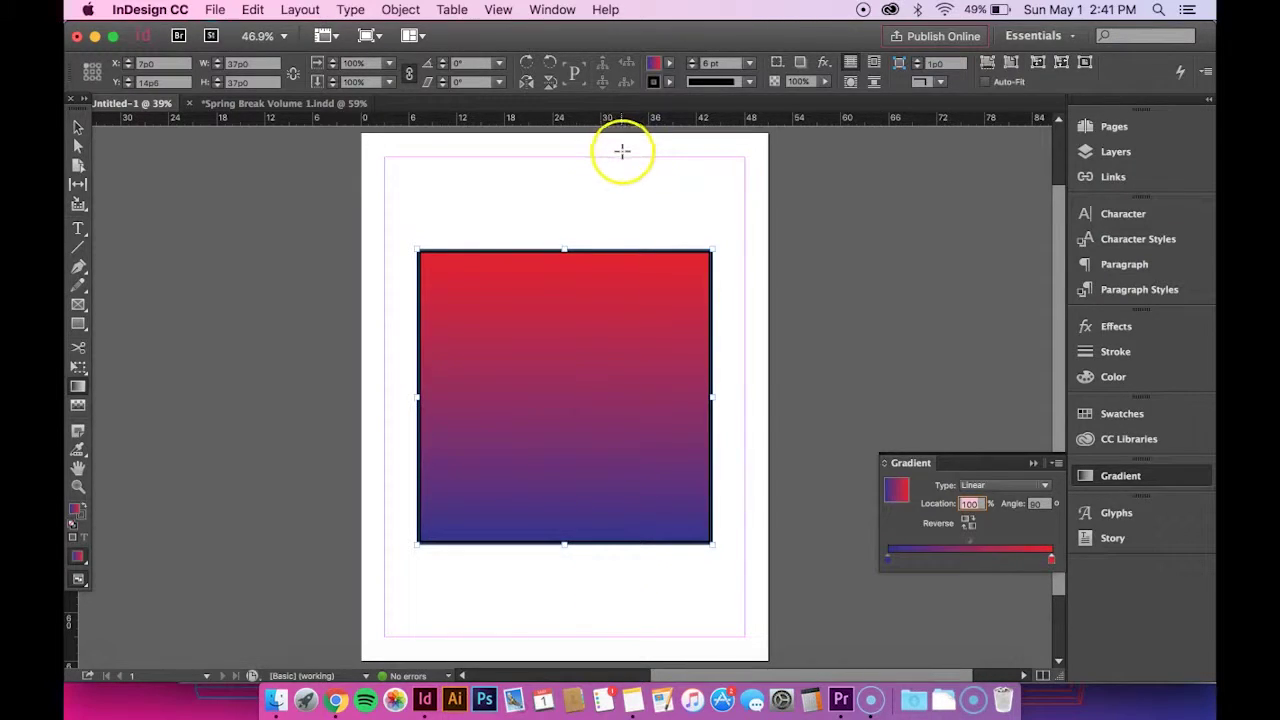
# Step: Reverse the fill gradient, try Radial then Linear type, and set the angle to 90°
pyautogui.click(968, 522)
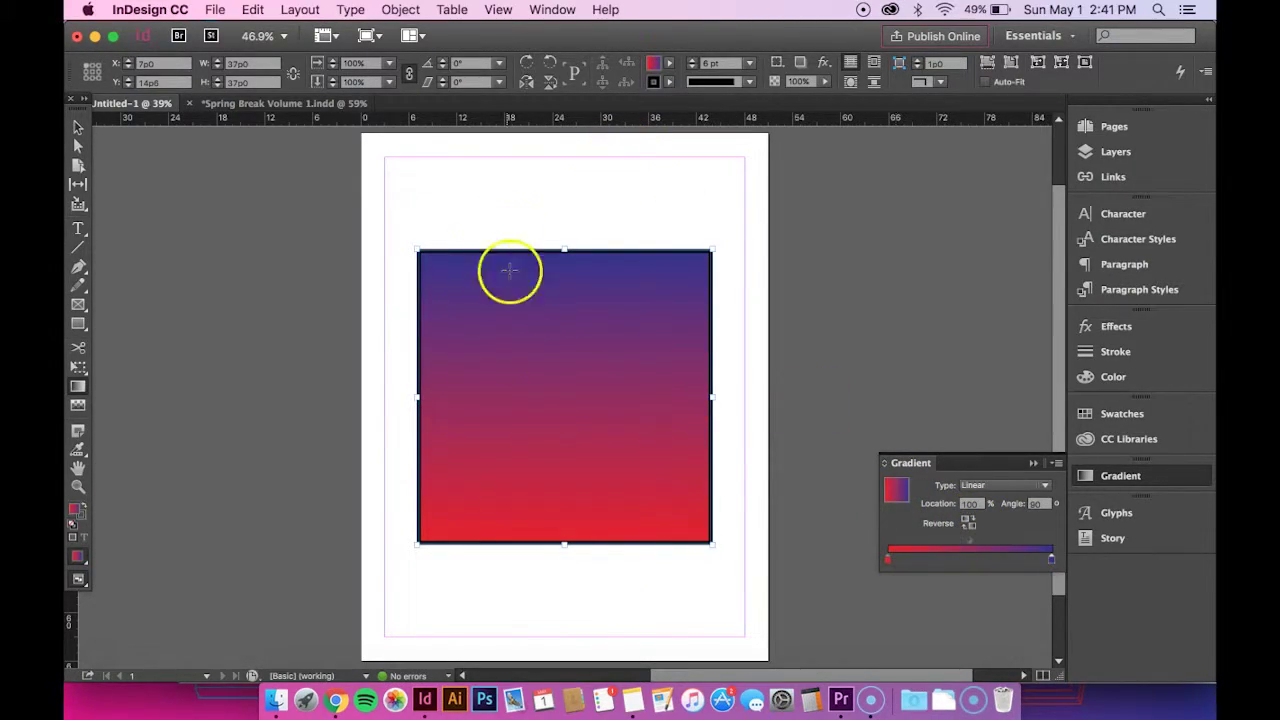
pyautogui.click(969, 524)
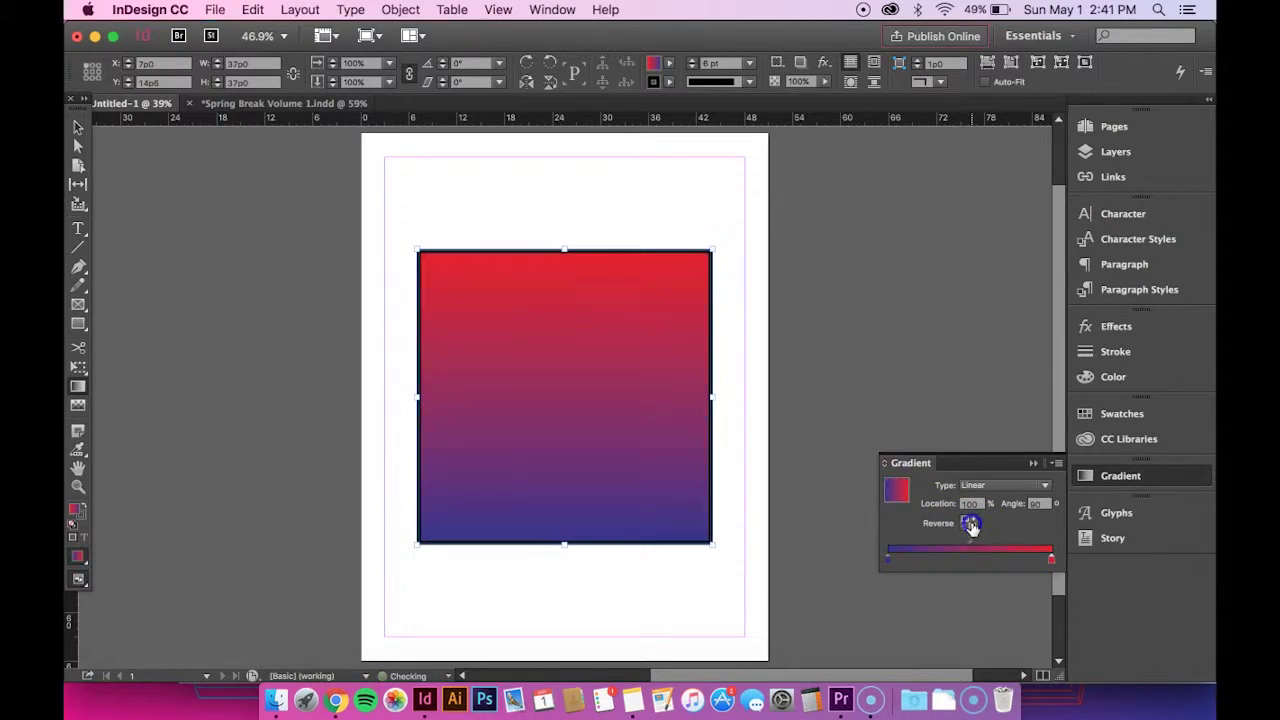
pyautogui.click(990, 485)
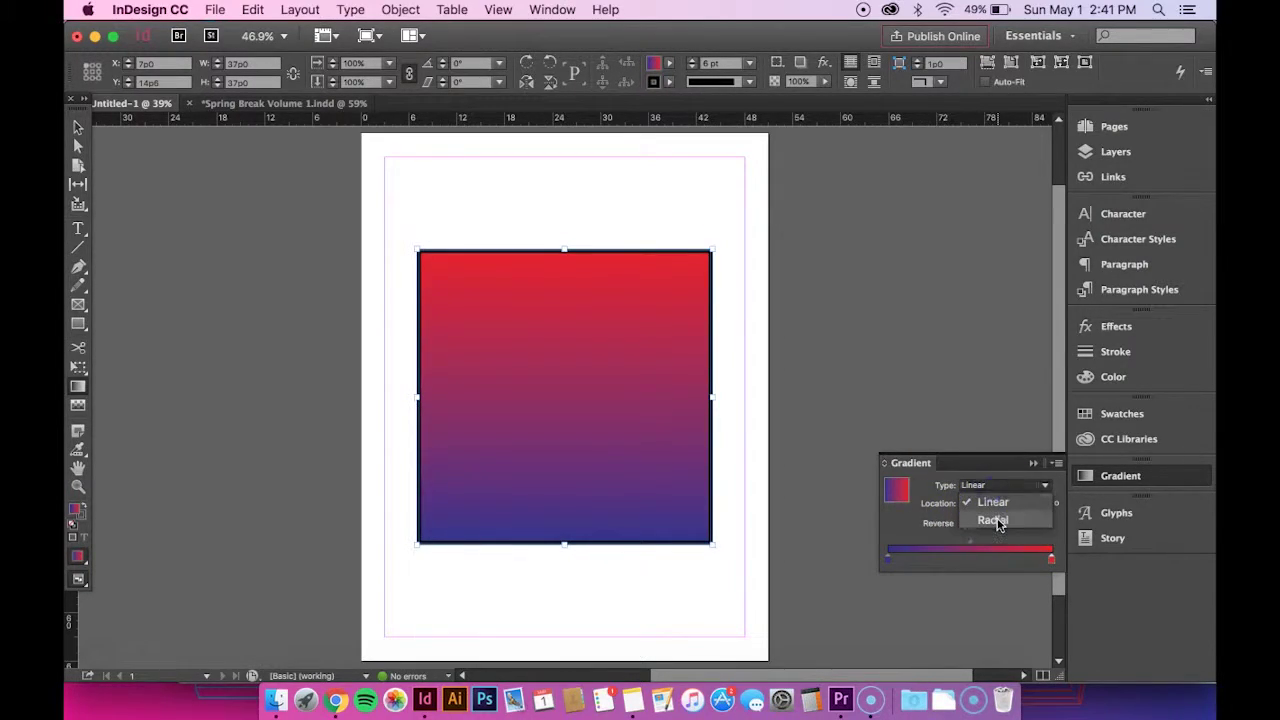
pyautogui.click(996, 521)
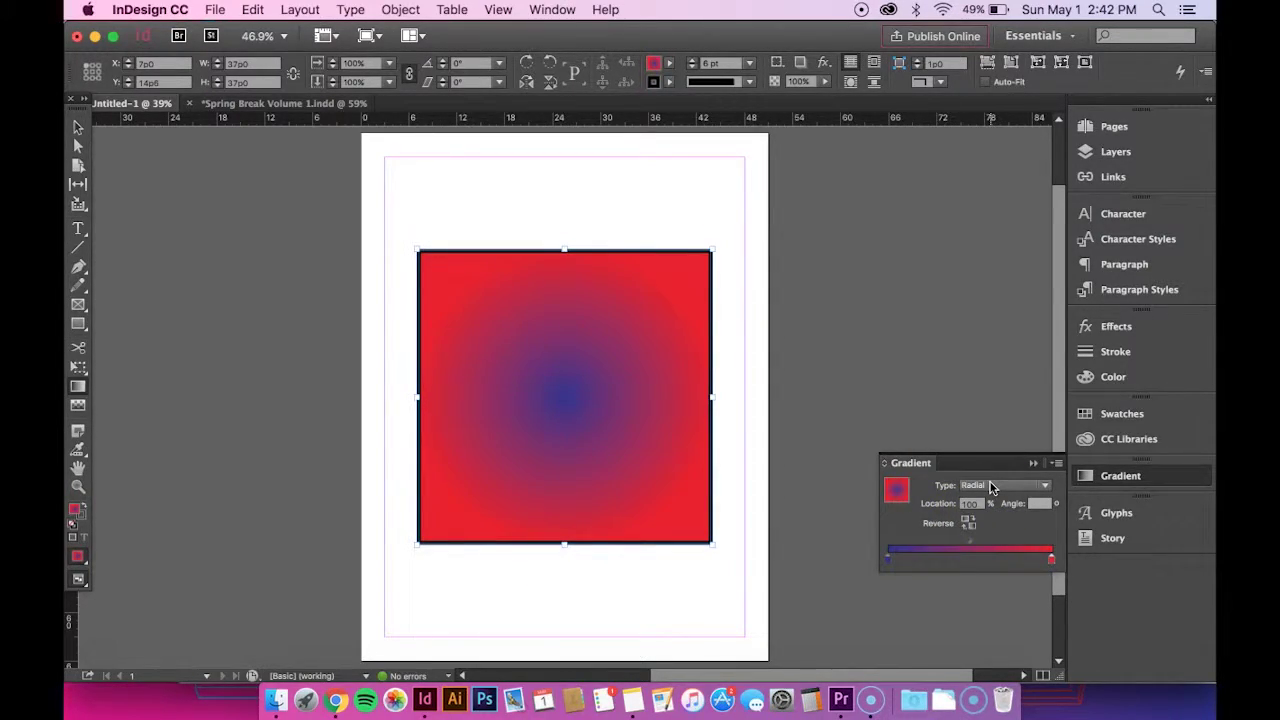
pyautogui.click(990, 486)
pyautogui.click(986, 498)
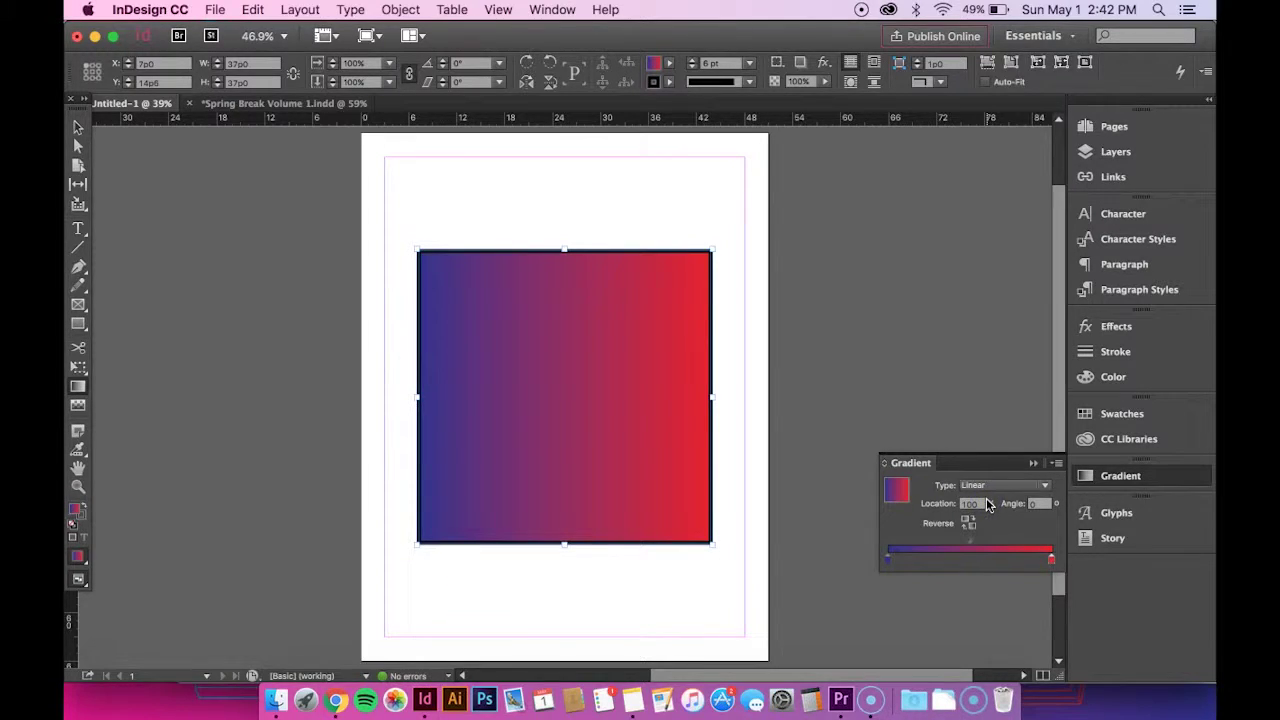
pyautogui.click(1036, 503)
pyautogui.write('90')
pyautogui.press('Tab')
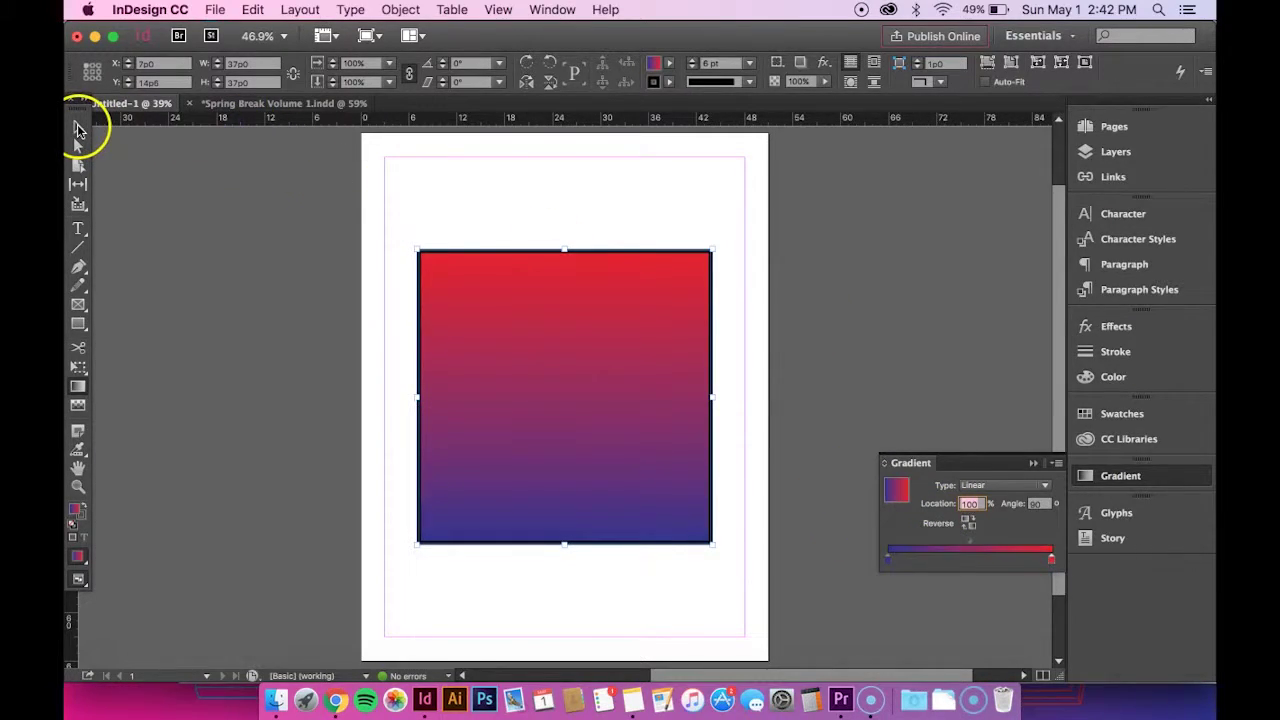
# Step: Reselect the gradient square with the Selection tool and make its stroke the active attribute
pyautogui.click(78, 128)
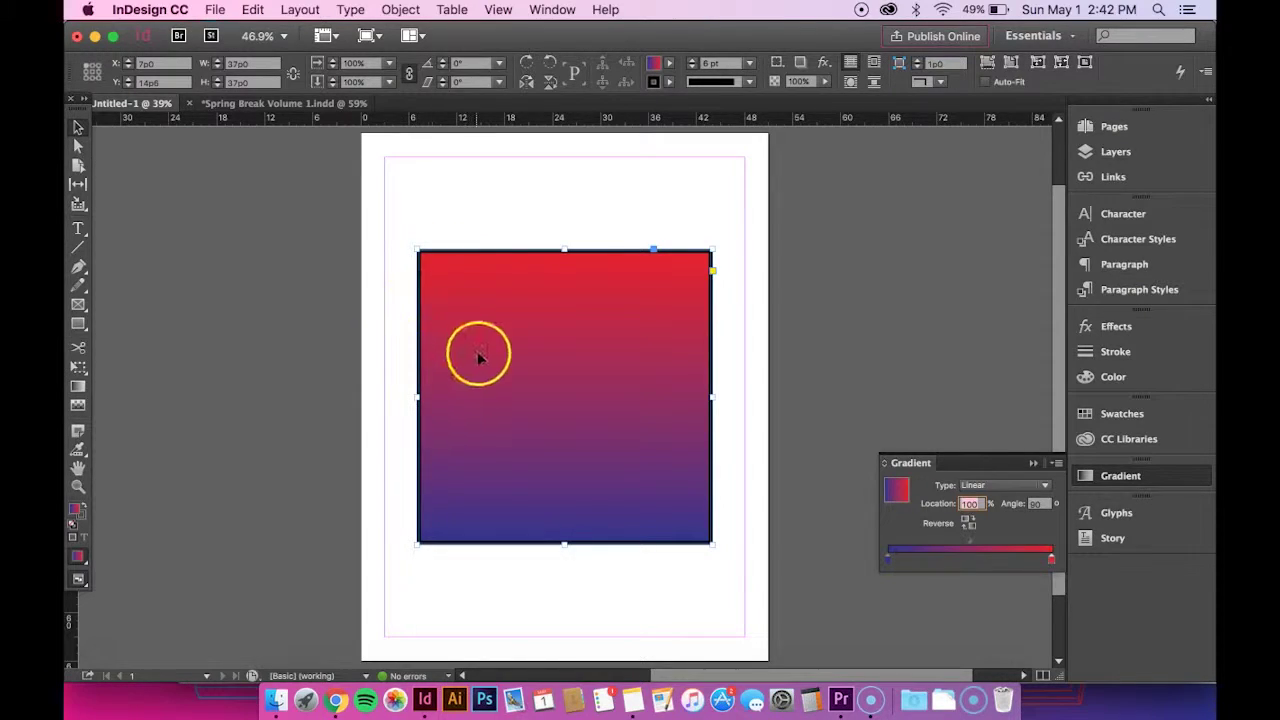
pyautogui.click(294, 360)
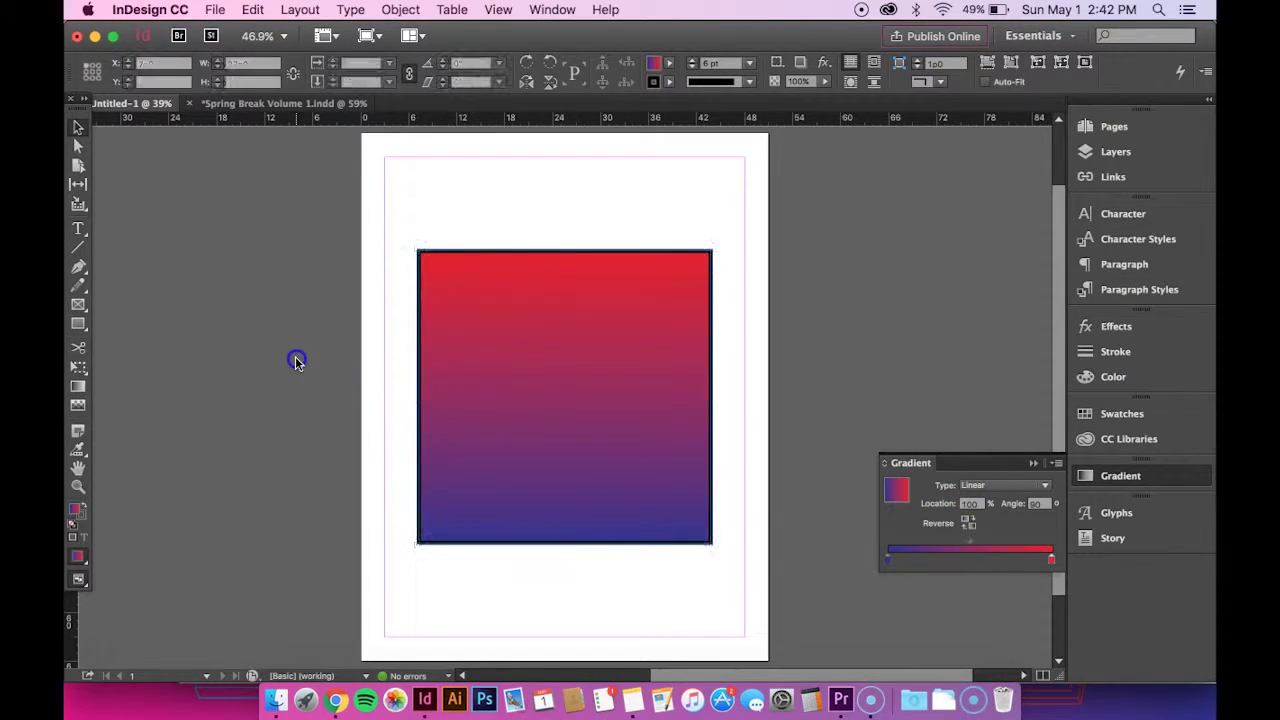
pyautogui.click(495, 371)
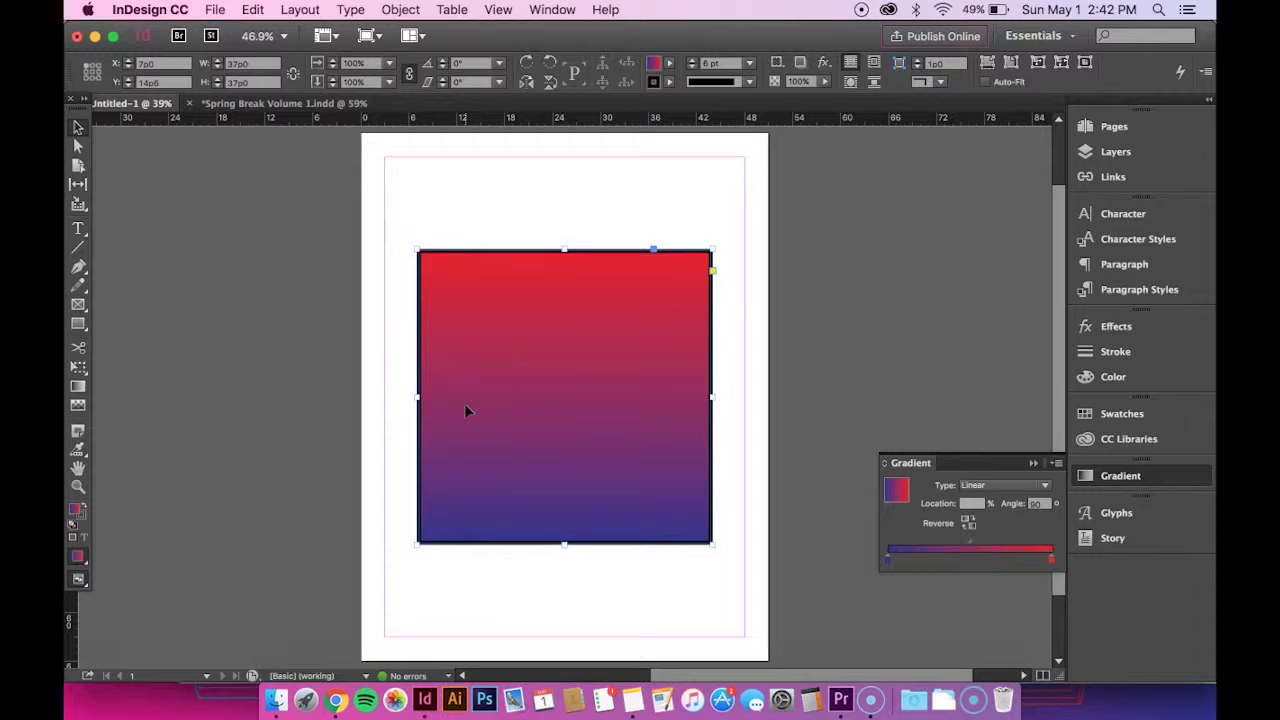
pyautogui.click(72, 518)
pyautogui.click(85, 523)
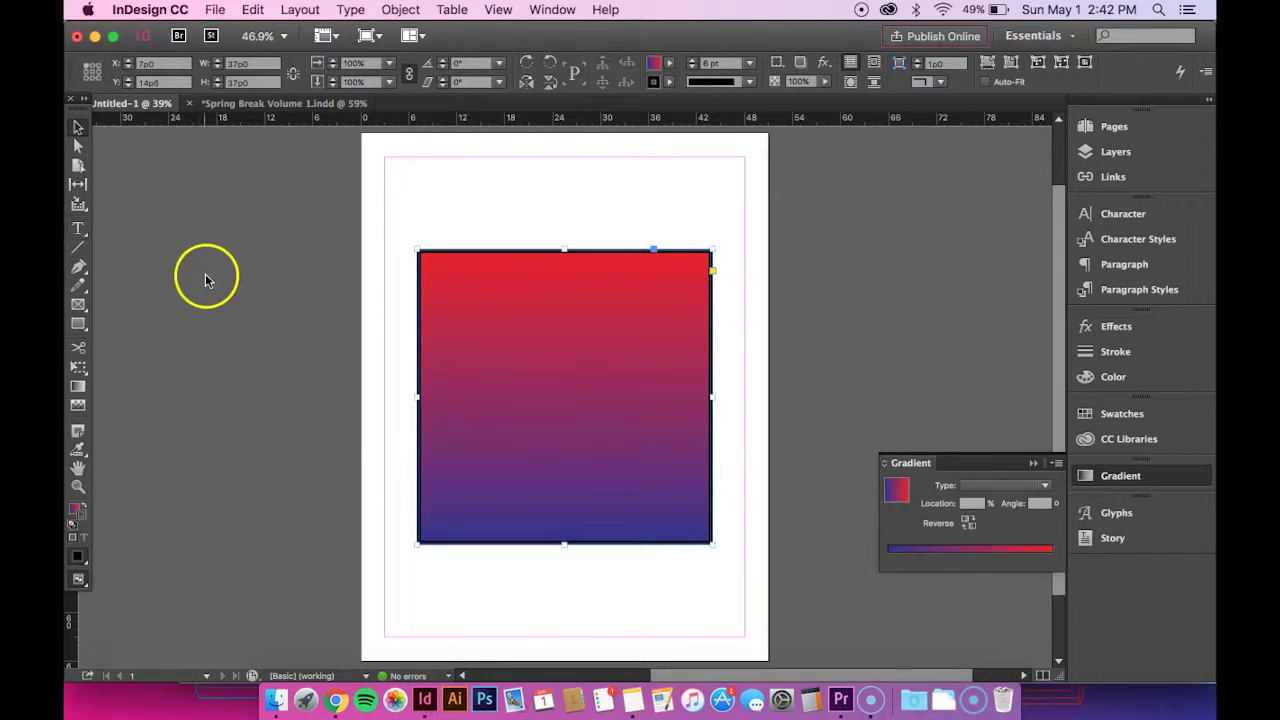
# Step: Apply the blue-to-red gradient to the square's 6 pt stroke and reselect it to check
pyautogui.click(898, 492)
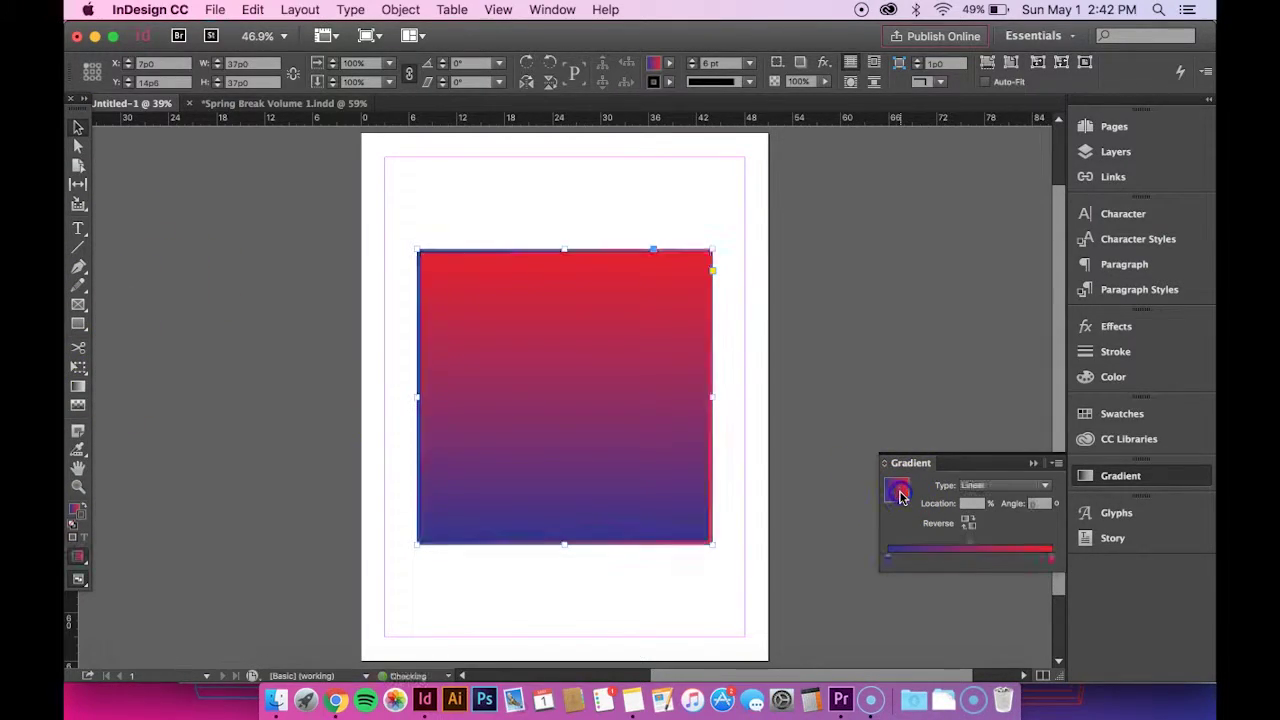
pyautogui.click(255, 280)
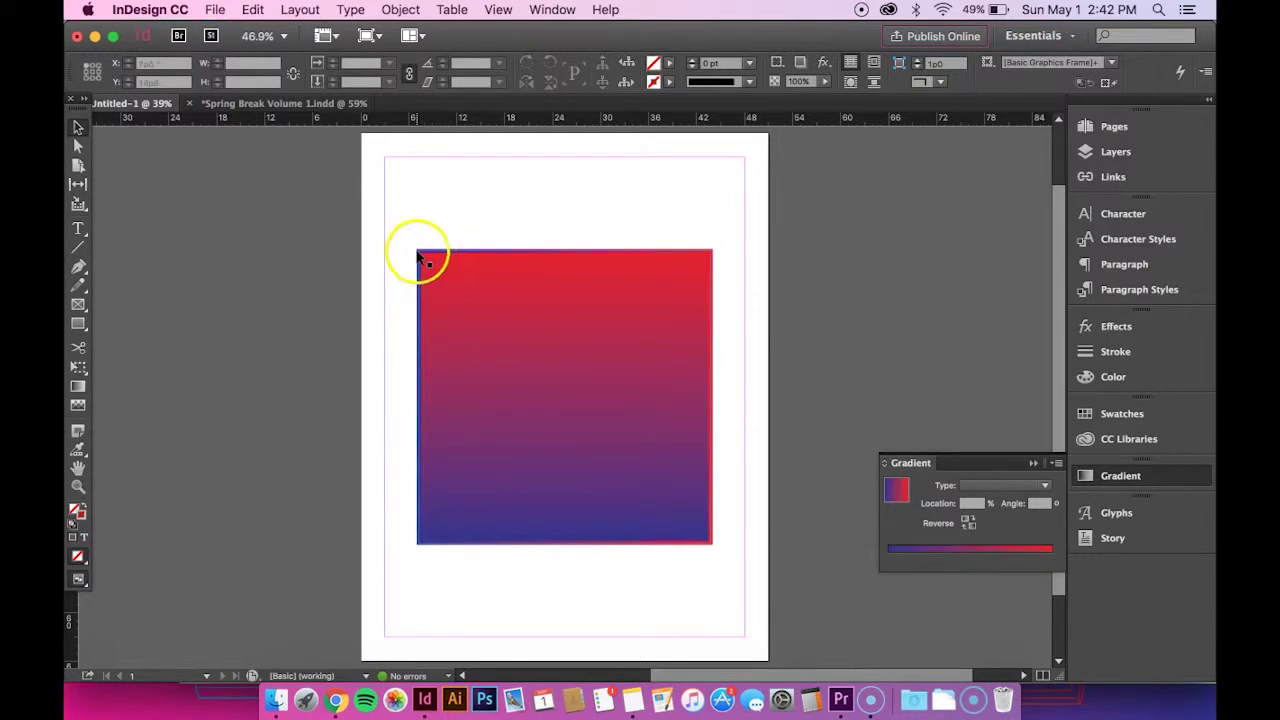
pyautogui.click(490, 383)
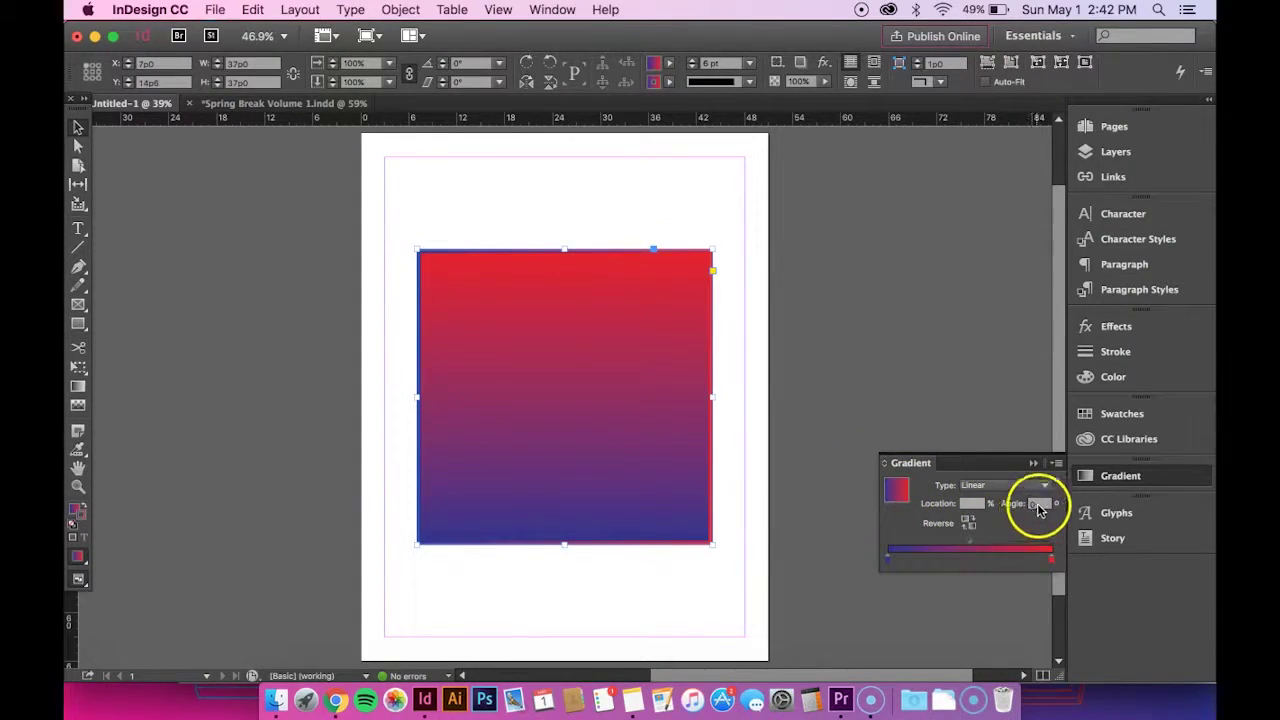
# Step: Make the stroke gradient's left stop cyan by setting its magenta to 0
pyautogui.click(888, 560)
pyautogui.click(653, 82)
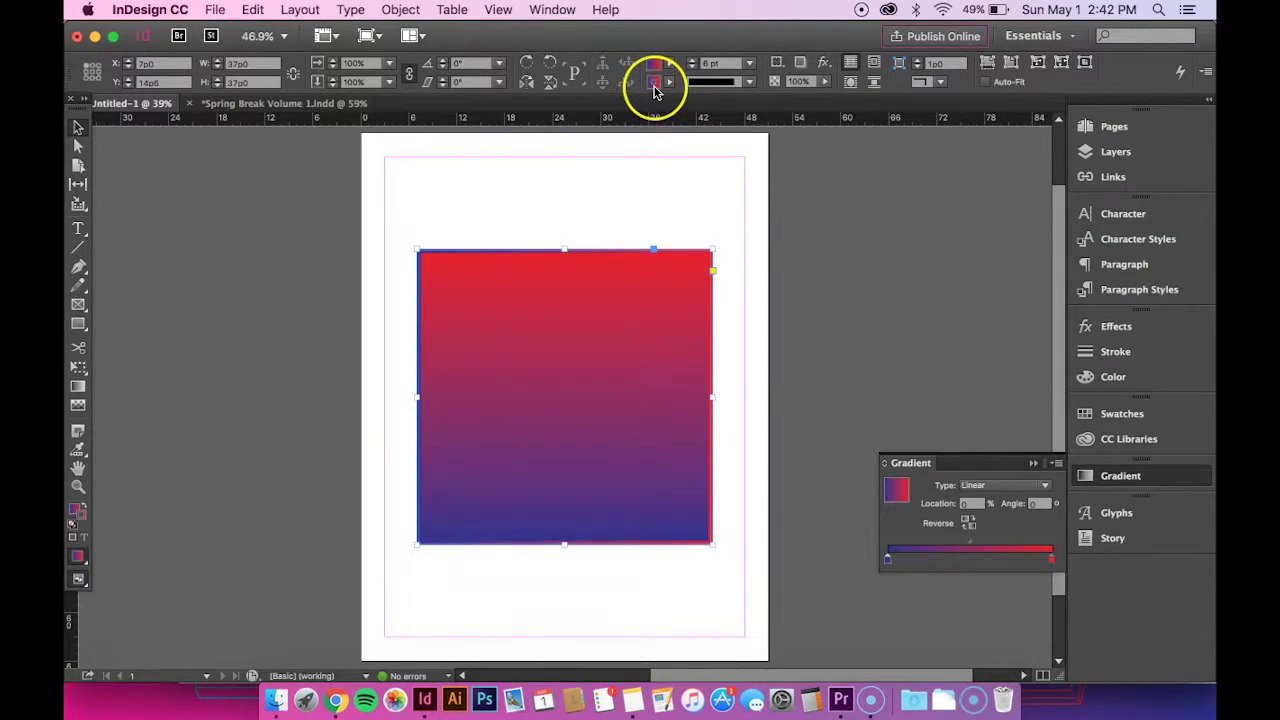
pyautogui.doubleClick(654, 85)
pyautogui.moveTo(560, 77); pyautogui.dragTo(605, 77)
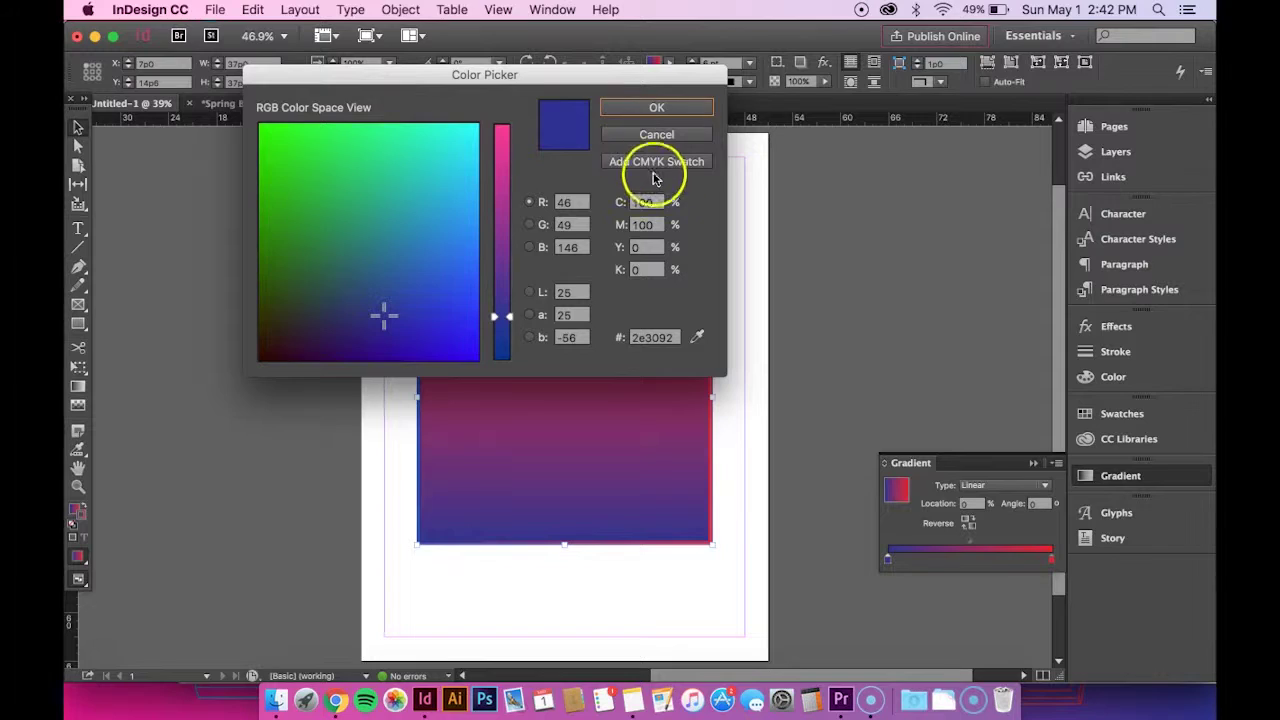
pyautogui.click(652, 225)
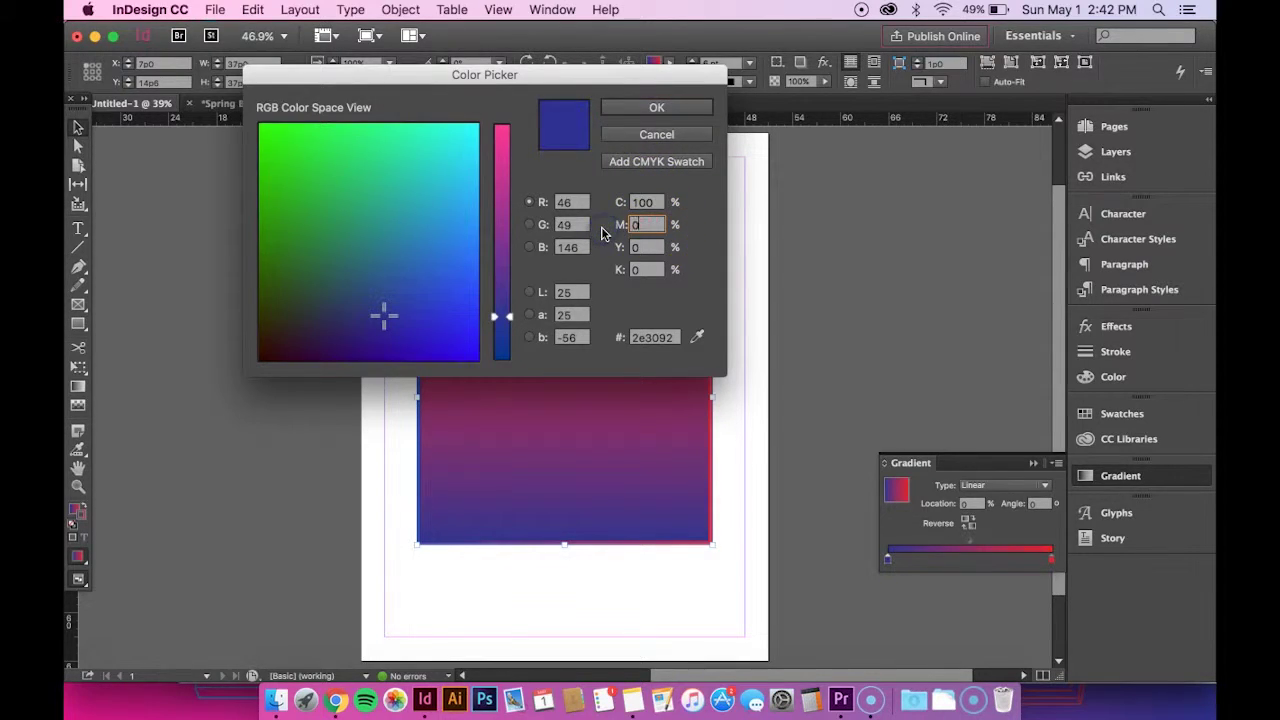
pyautogui.write('0')
pyautogui.press('Return')
# Step: Adjust the right stroke stop's yellow value, then reselect the square to view the stroke
pyautogui.click(1050, 560)
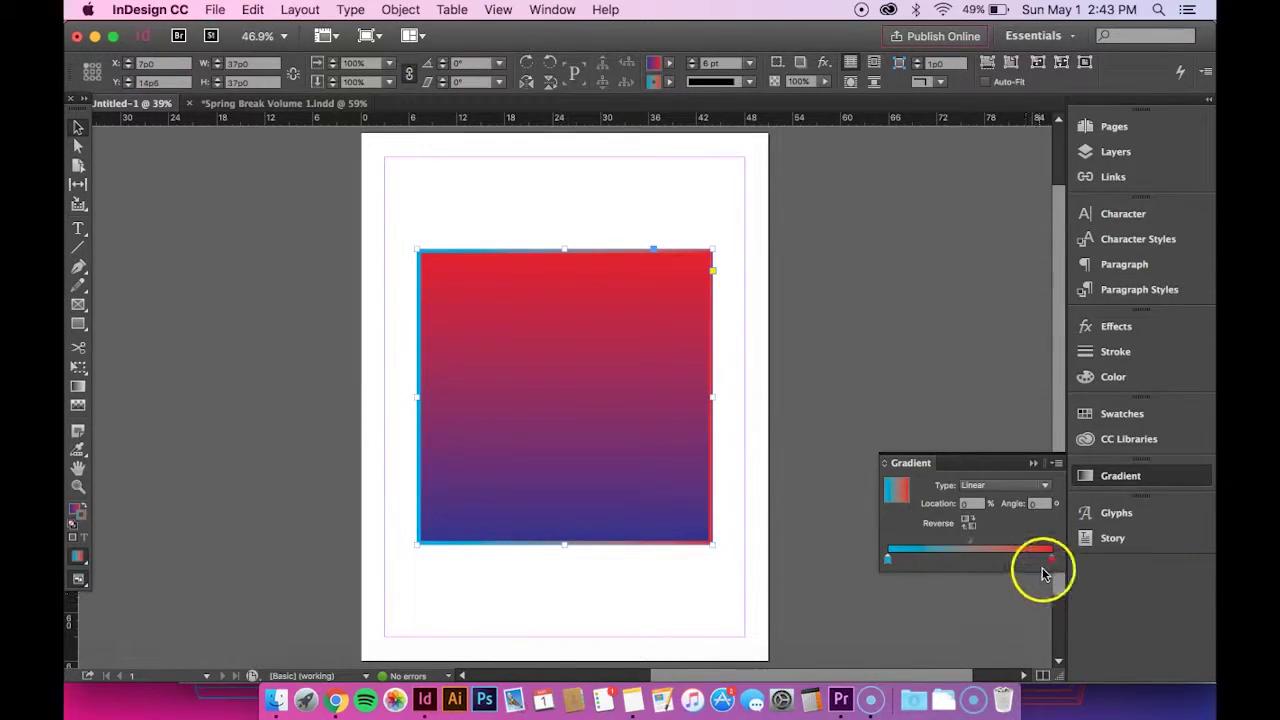
pyautogui.doubleClick(654, 84)
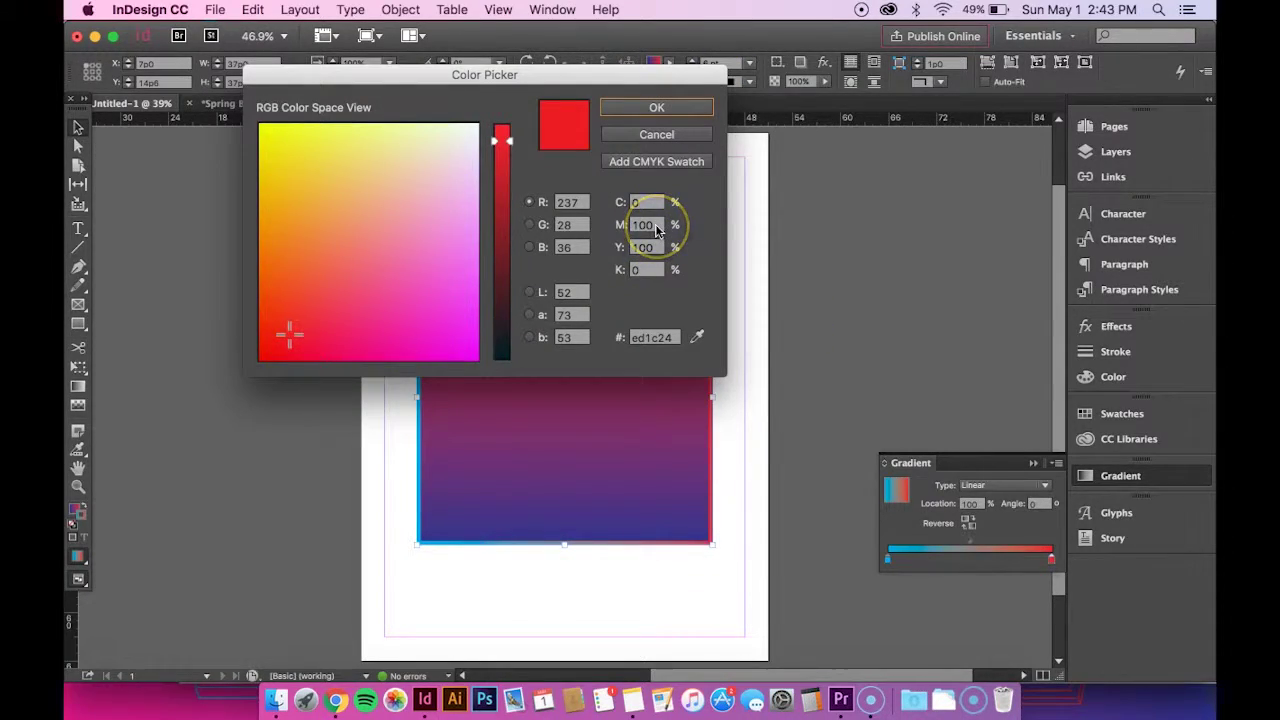
pyautogui.moveTo(660, 248); pyautogui.dragTo(622, 247)
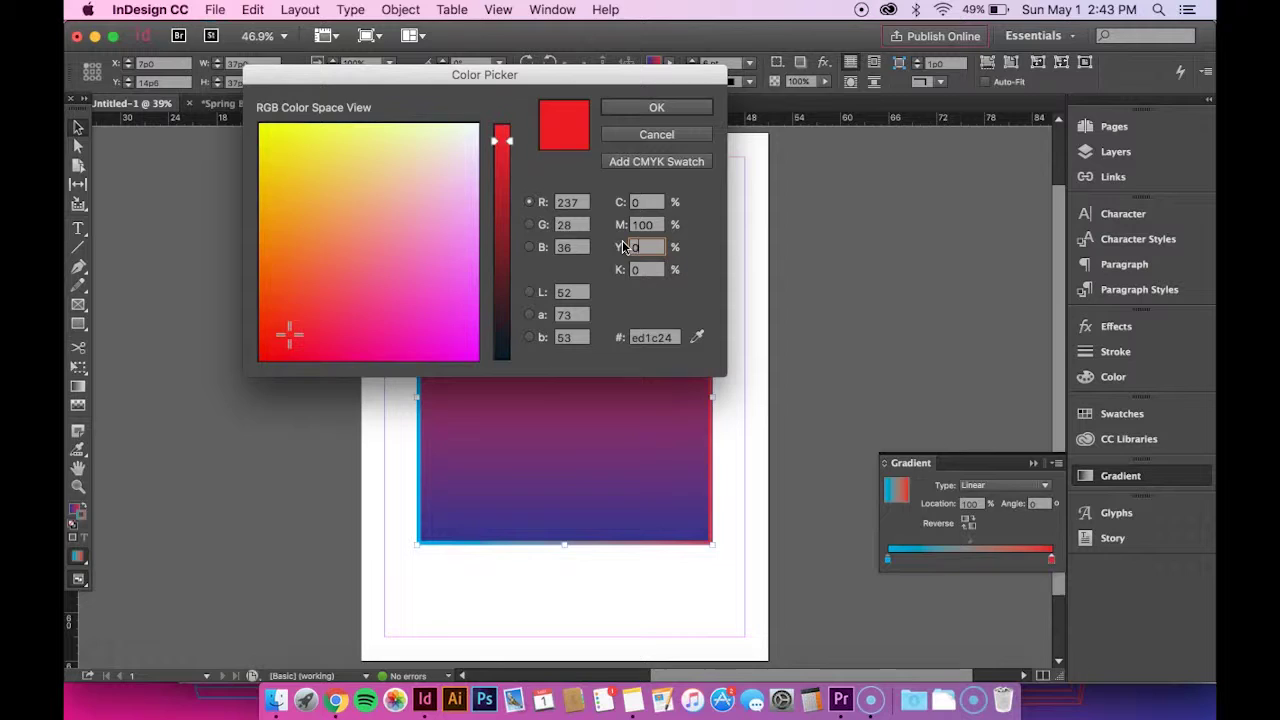
pyautogui.press('Return')
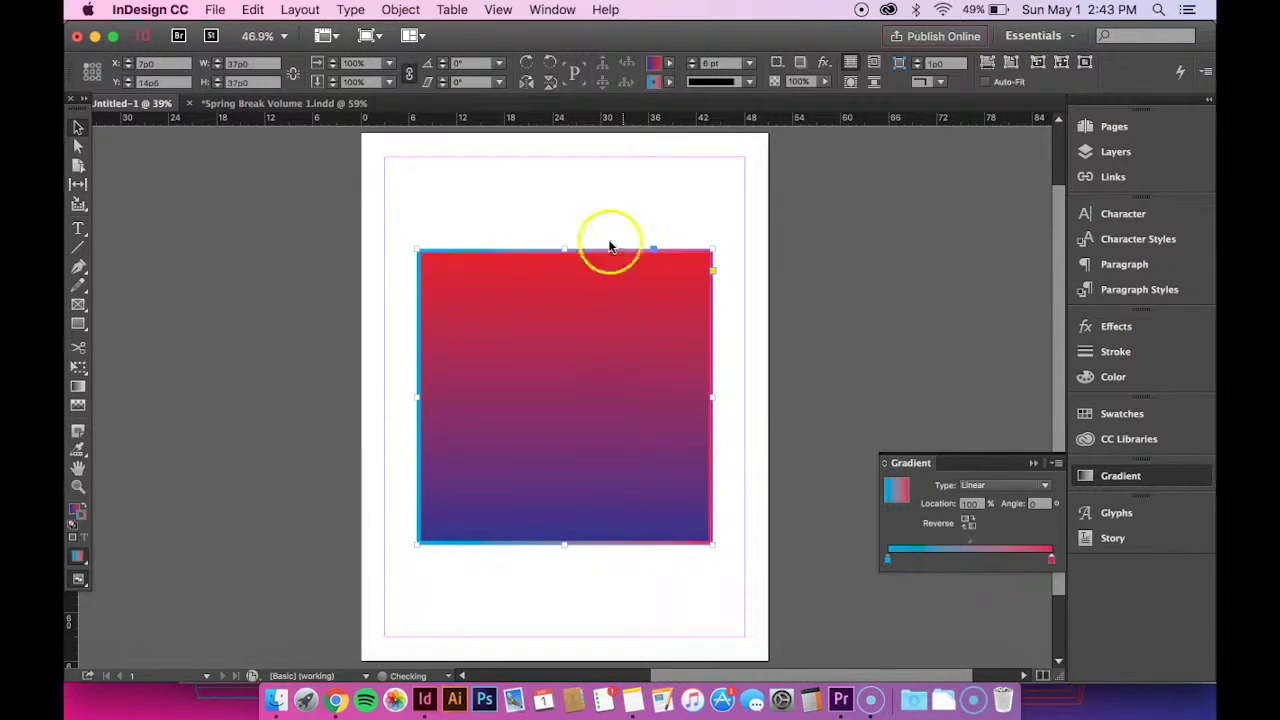
pyautogui.click(289, 323)
pyautogui.click(497, 335)
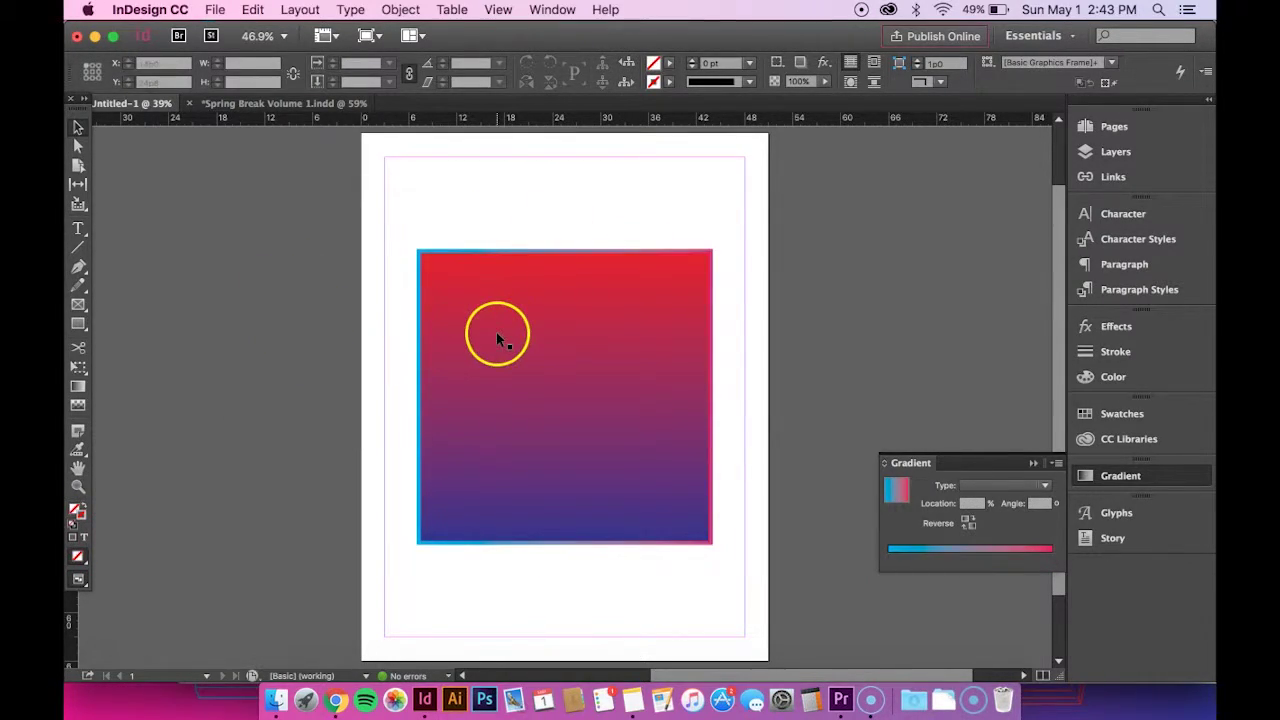